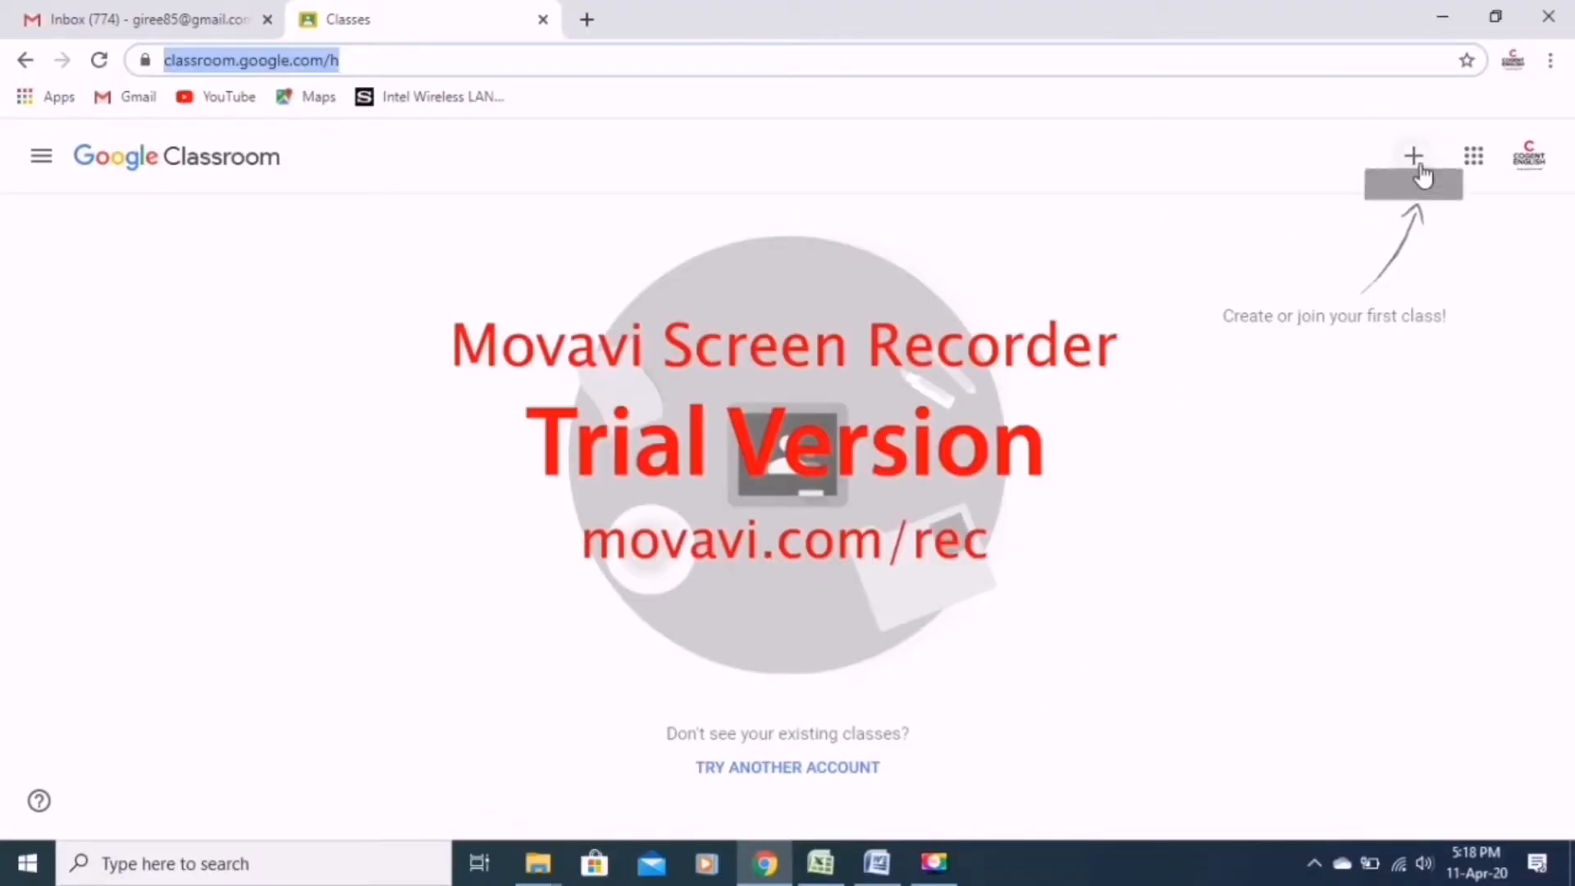
left_click(1417, 160)
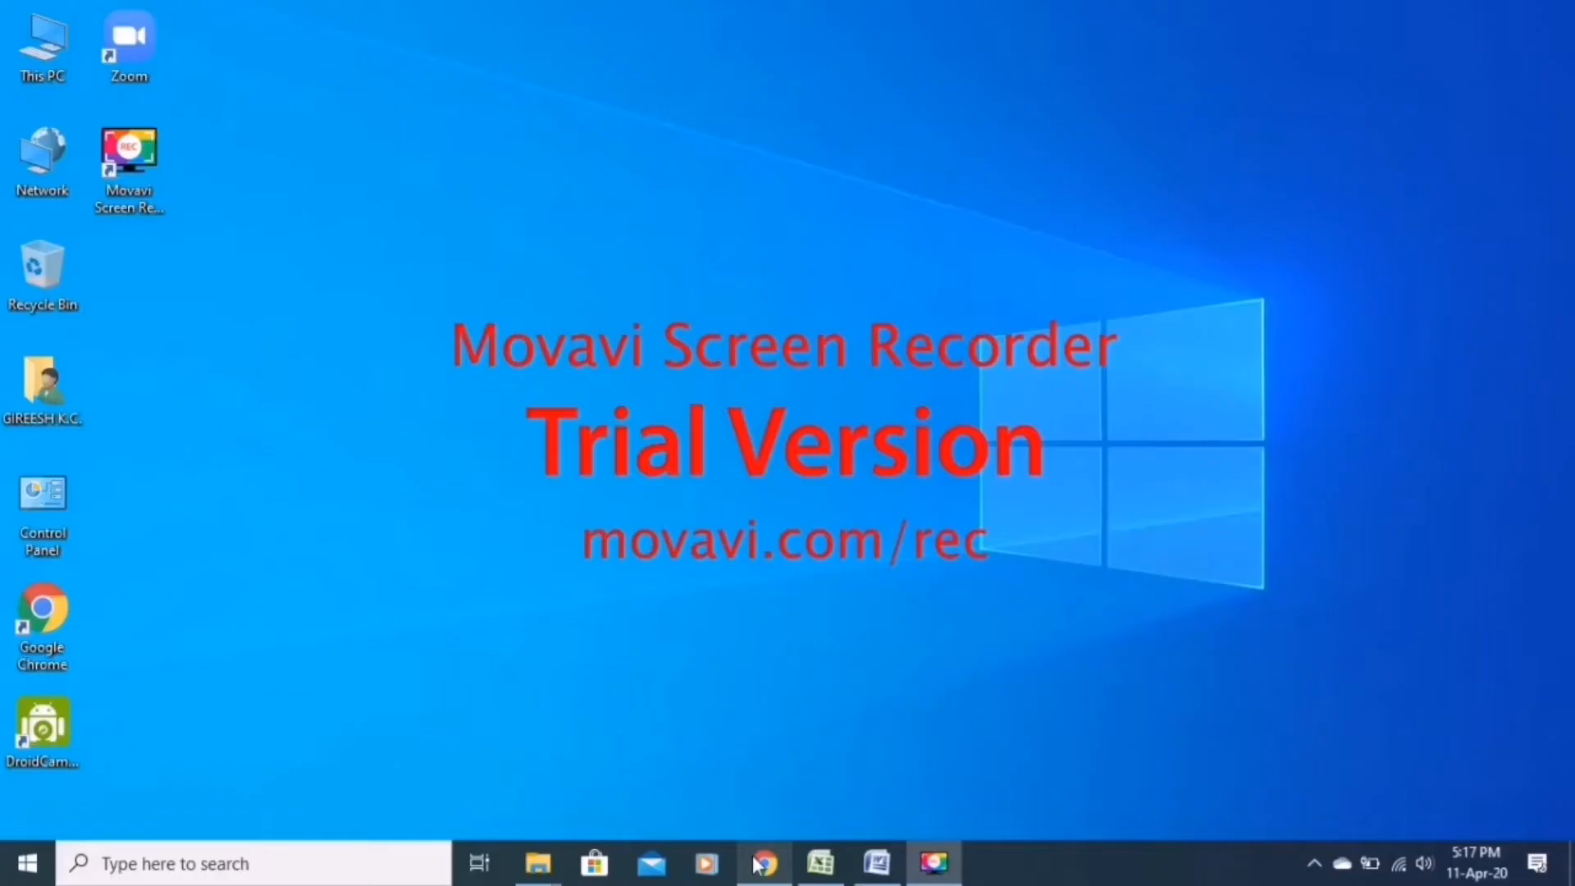
left_click(766, 863)
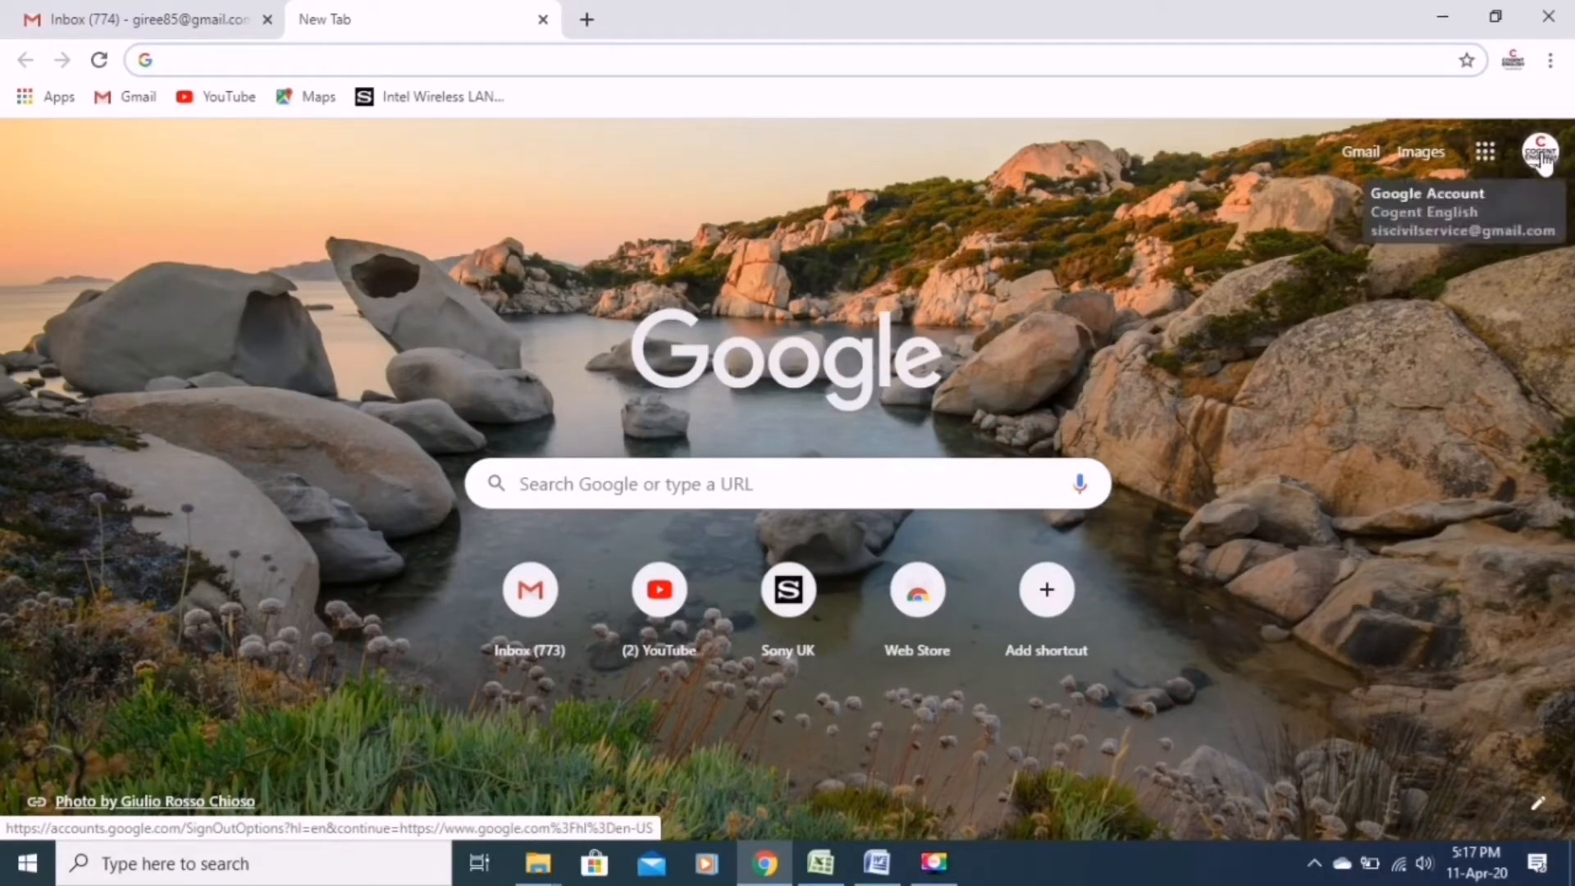
Open Google Classroom from the list of Google apps.
left_click(1490, 151)
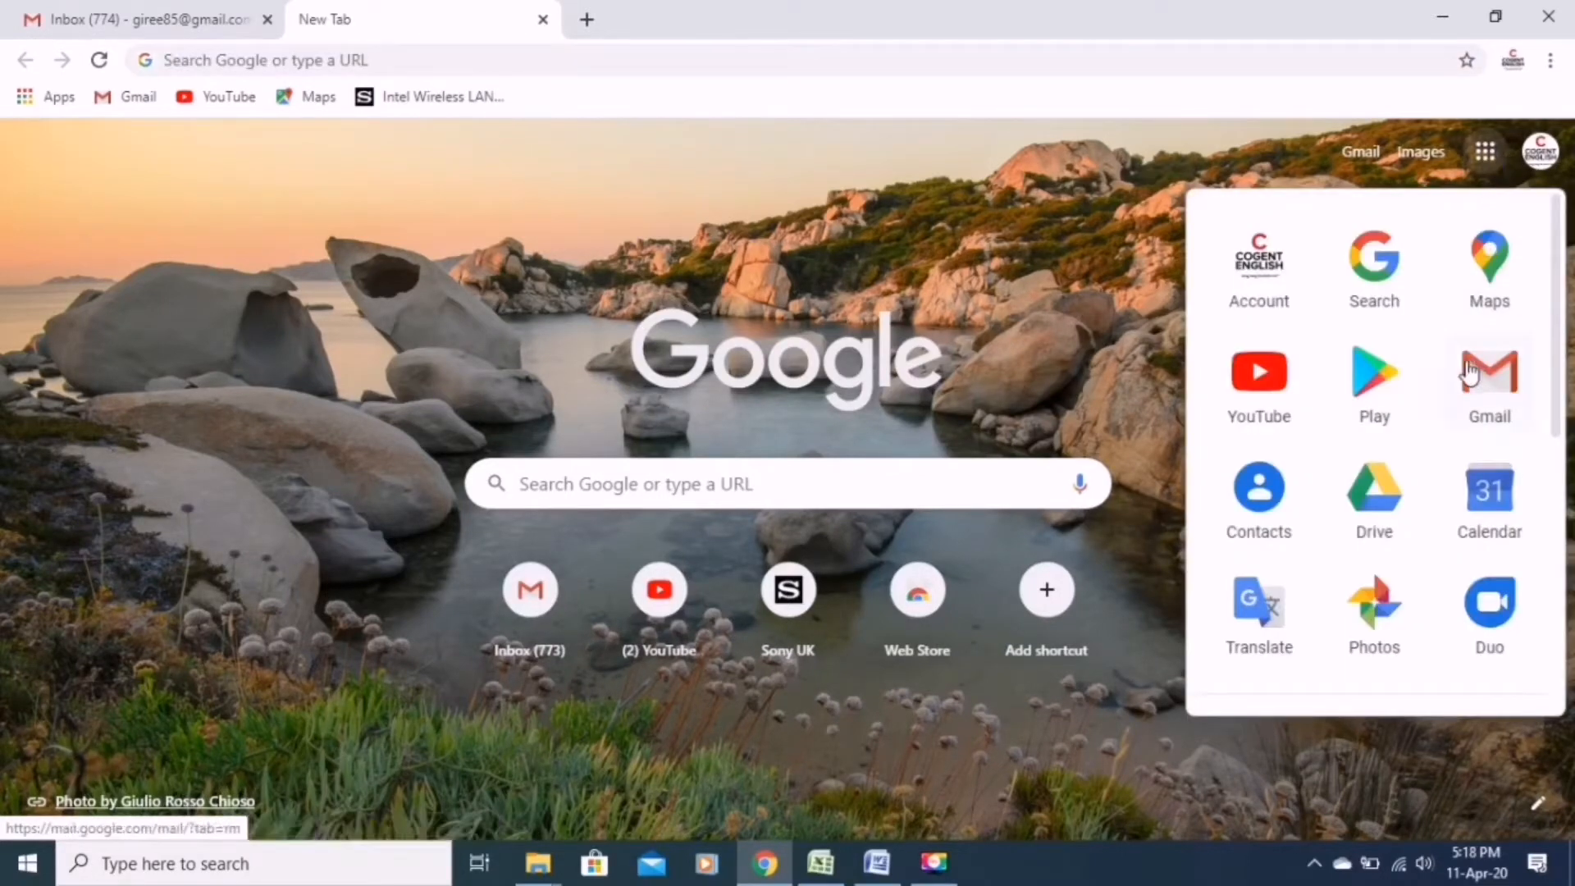
scroll(1468, 374, "down", 5)
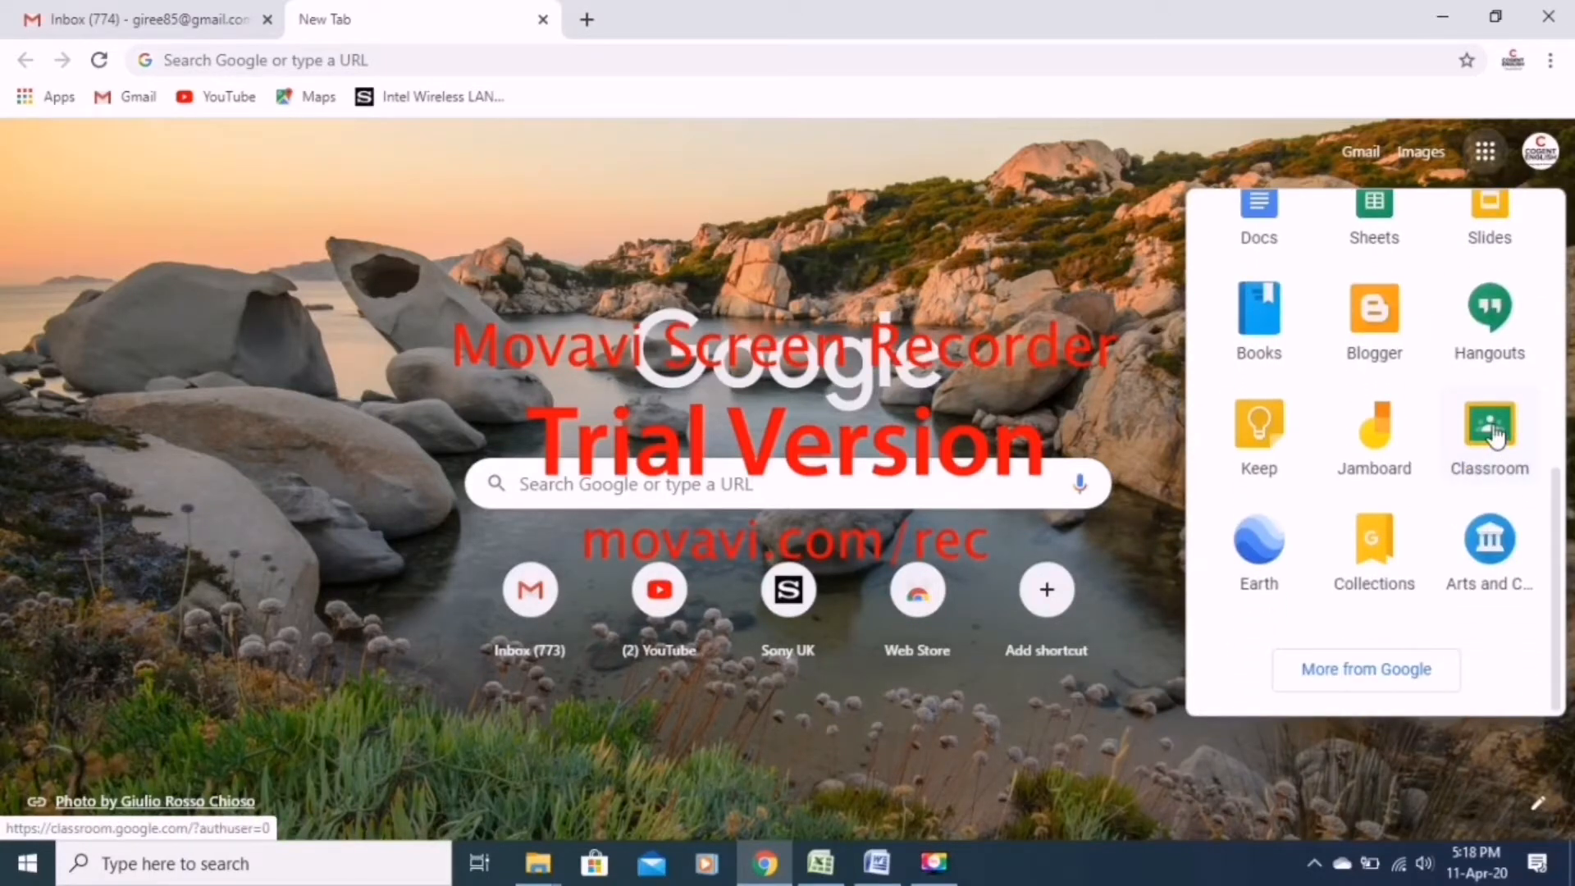
left_click(1495, 437)
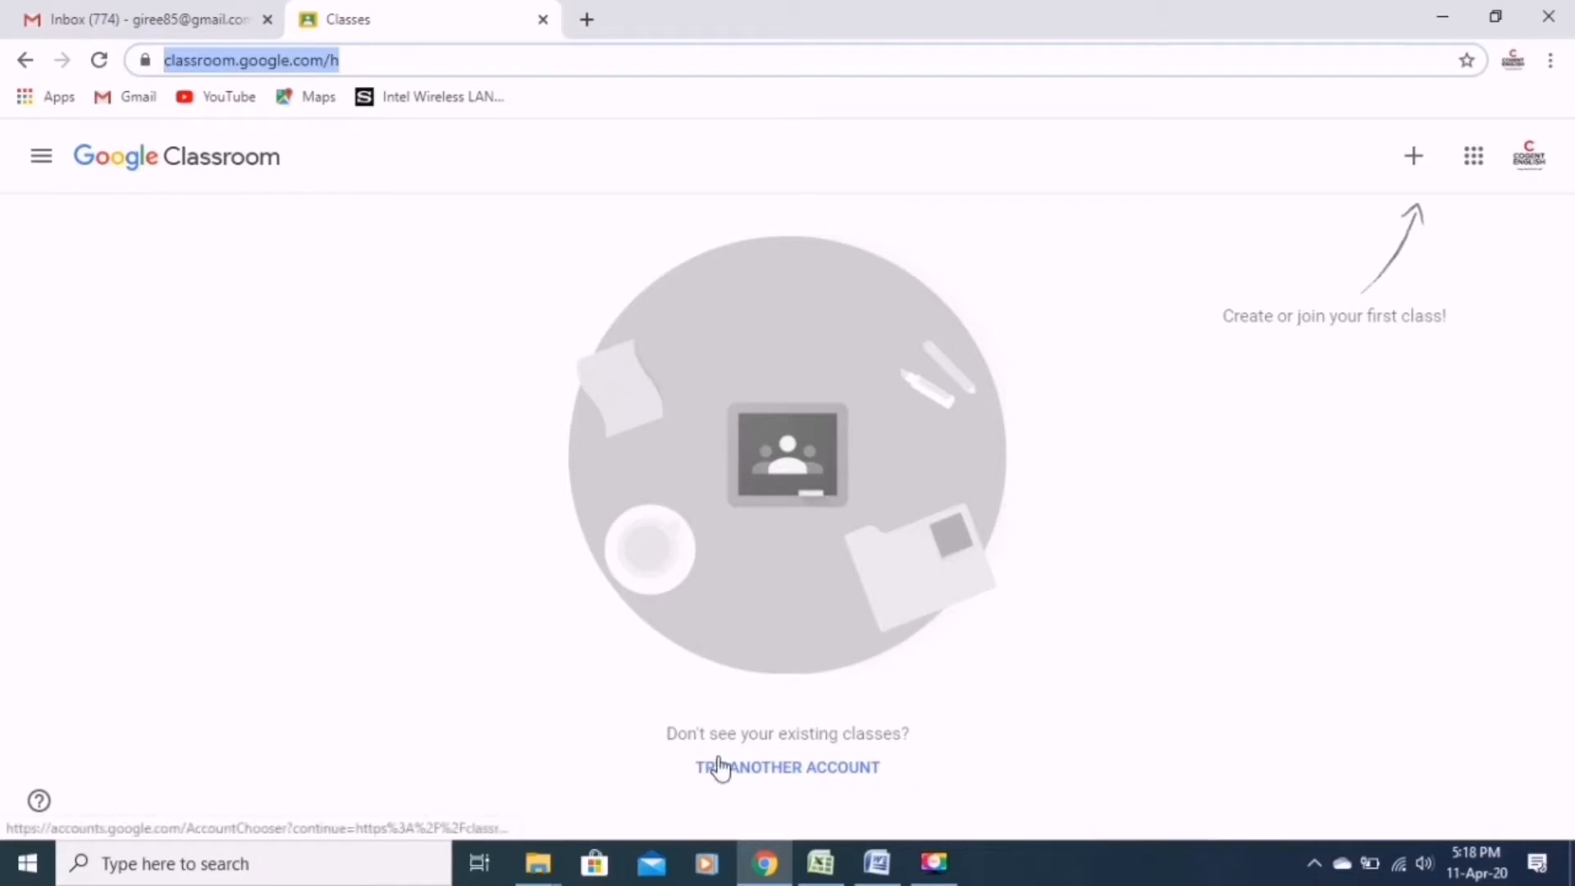
Start creating a class and accept the notice about not using Classroom at a school with students.
left_click(1416, 158)
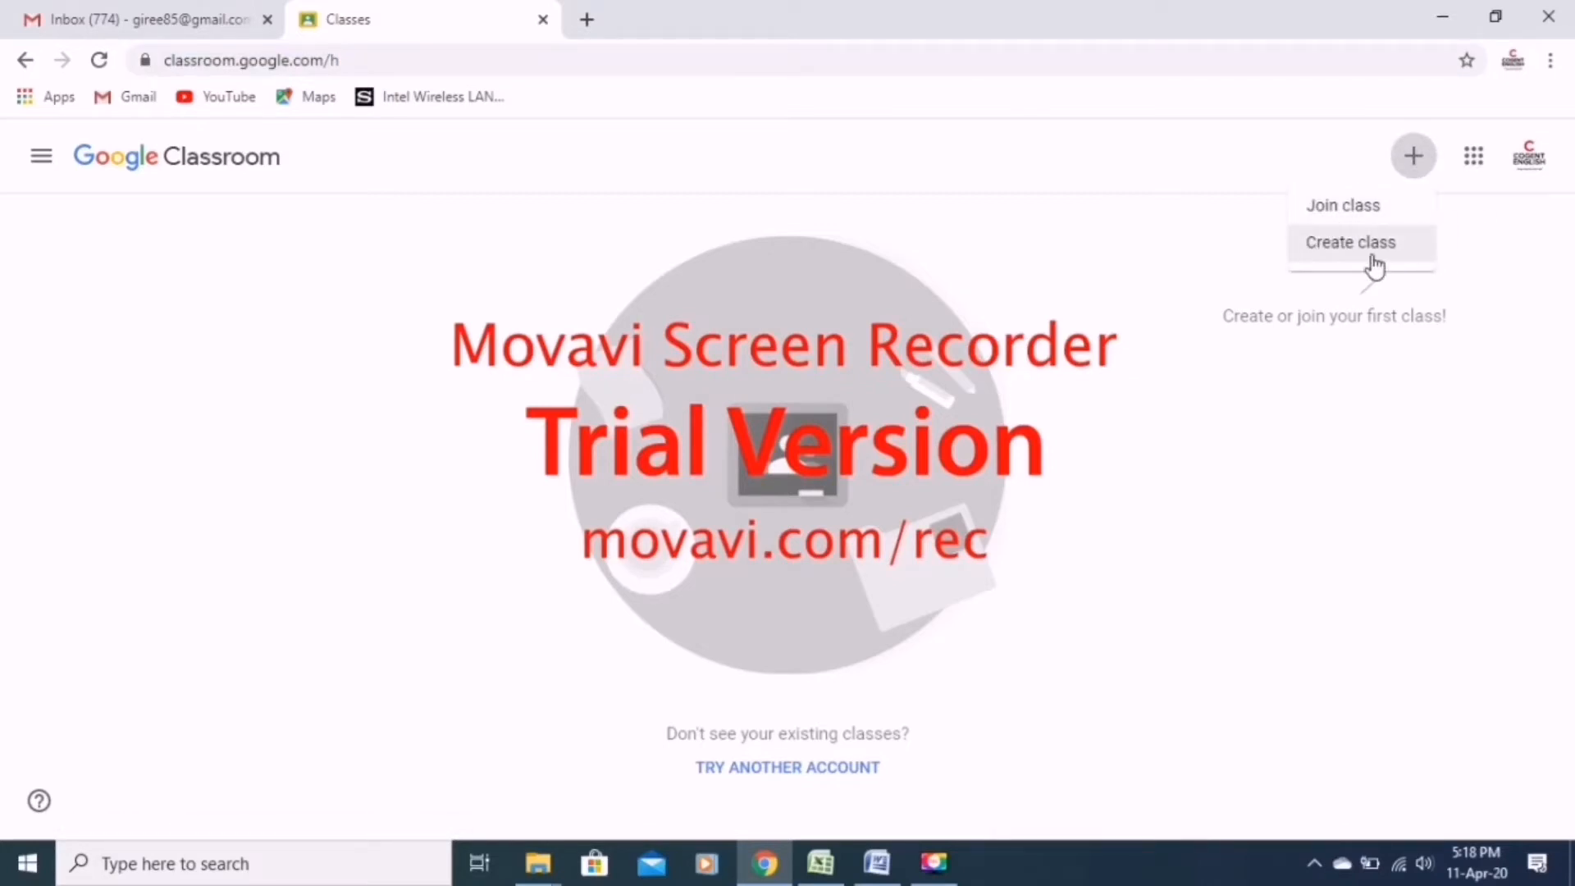
left_click(1327, 259)
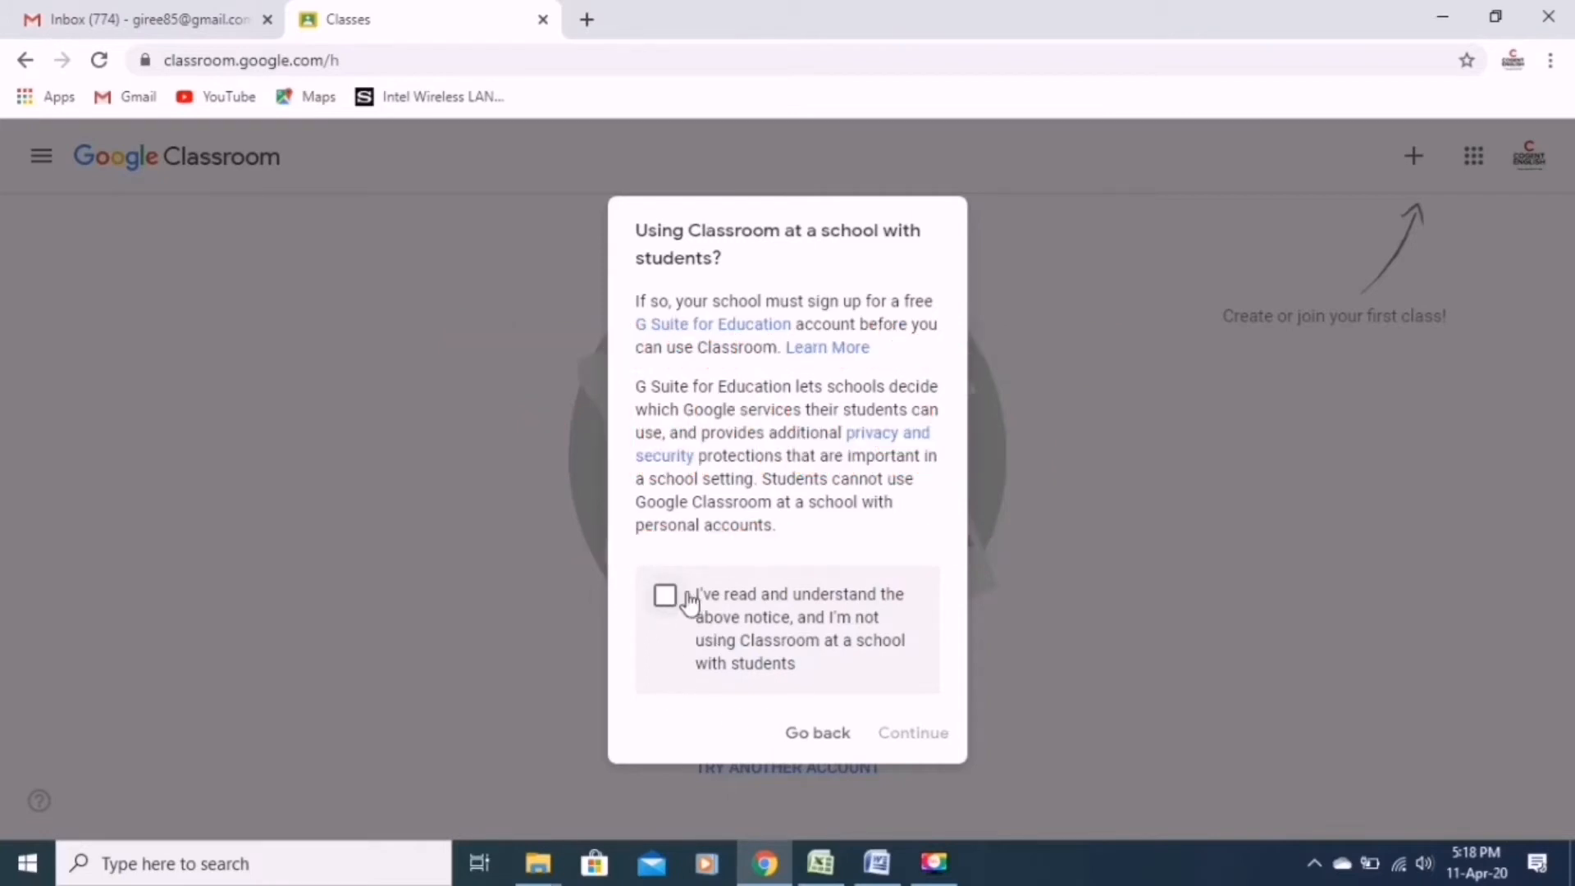
left_click(663, 602)
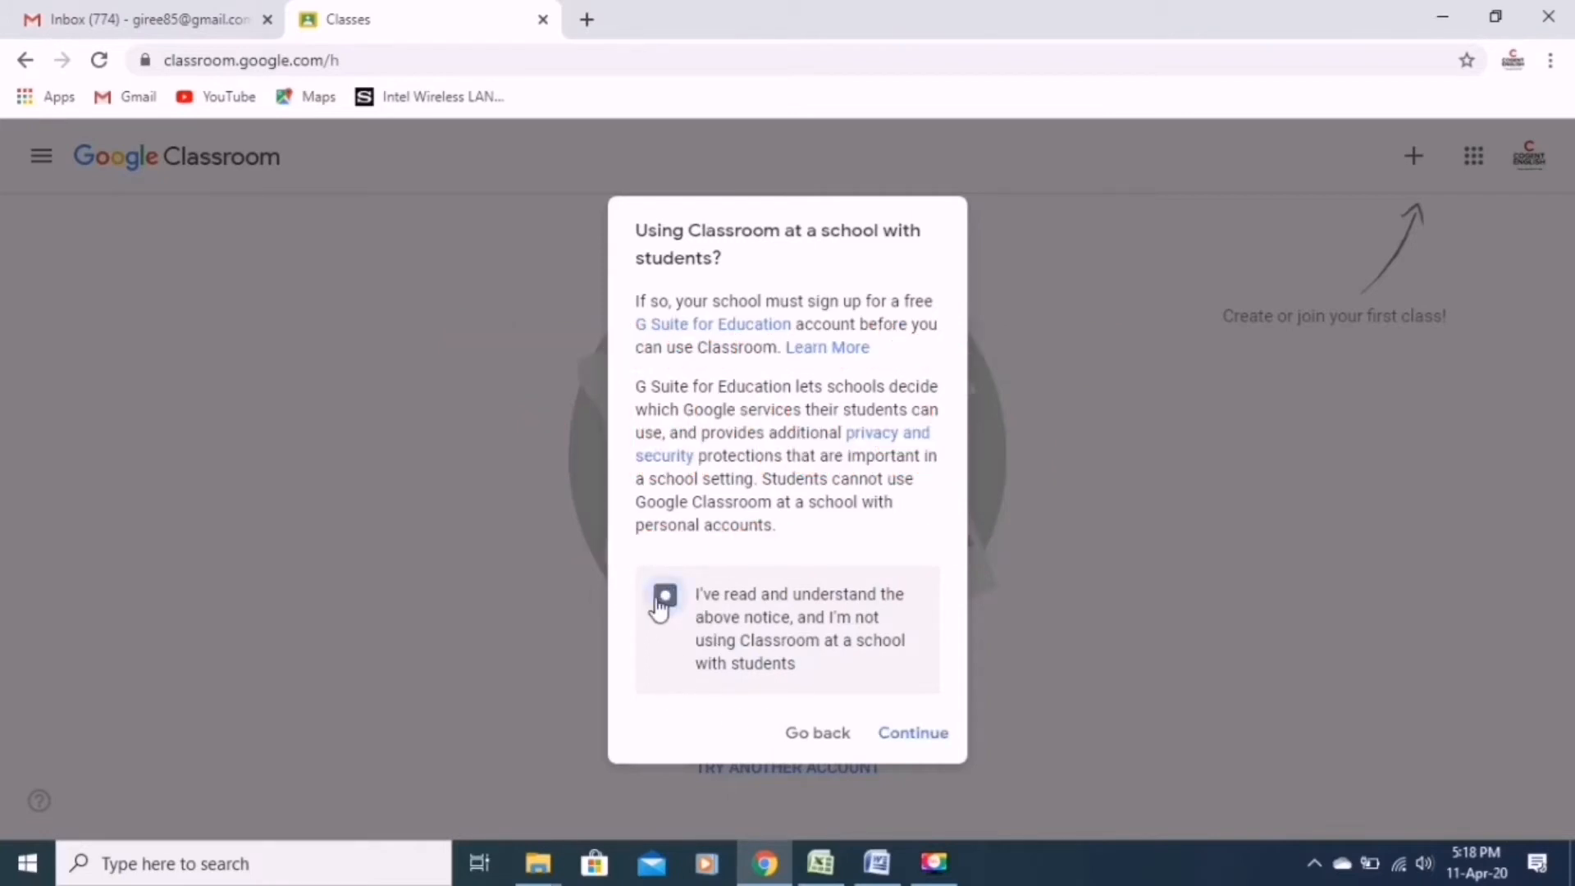
left_click(896, 733)
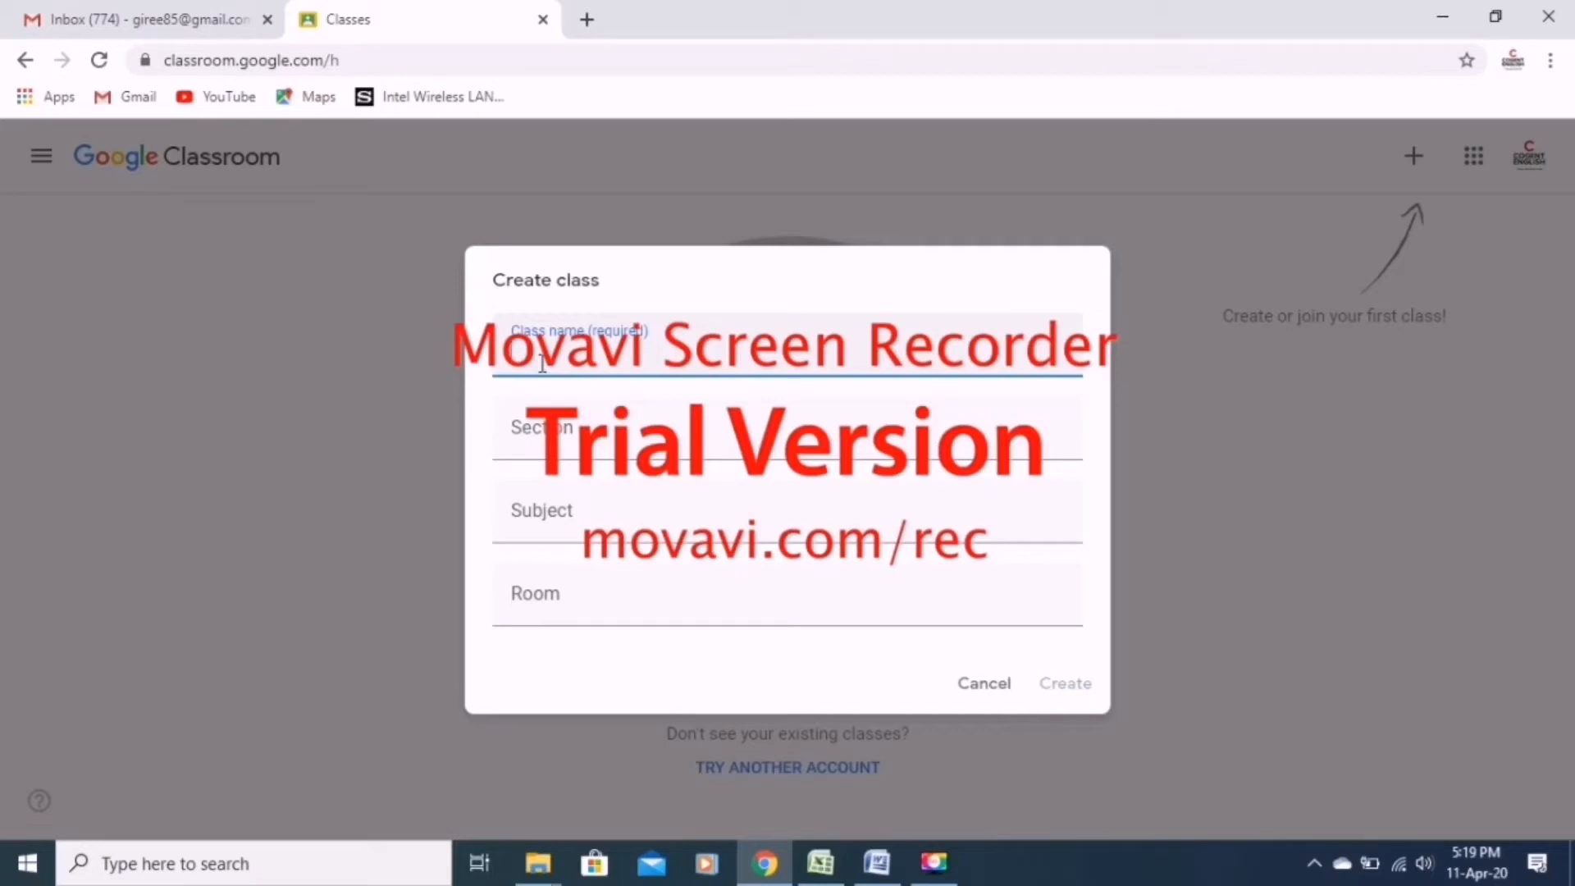
Name the new class GRADE 10 and set its section to A.
type("GE")
key("BackSpace")
type("RADE")
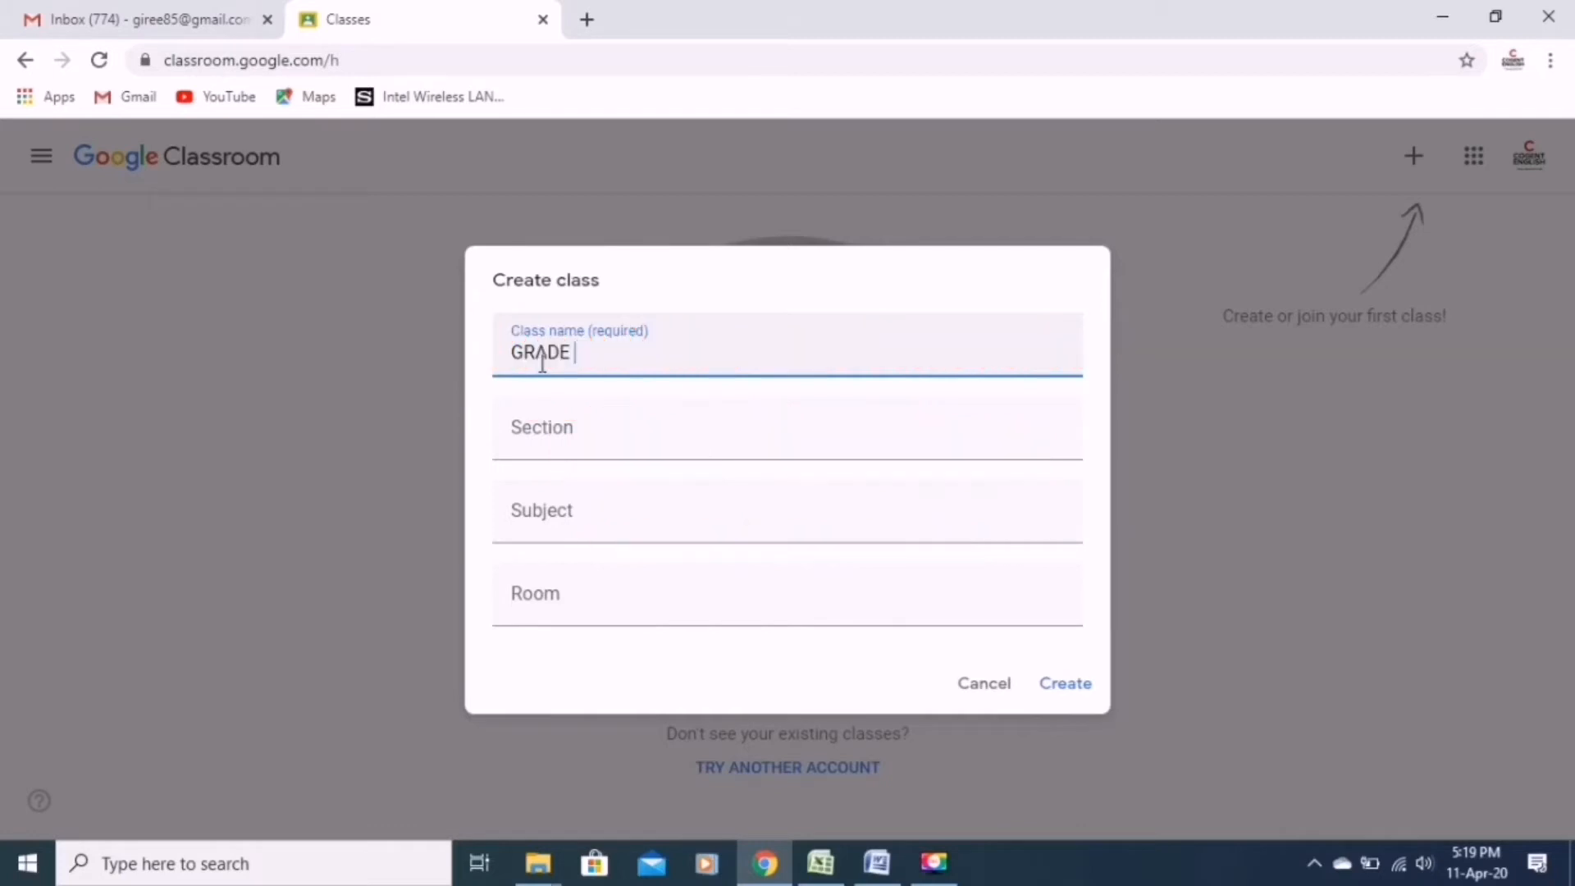
type(" 10")
left_click(542, 431)
type("A")
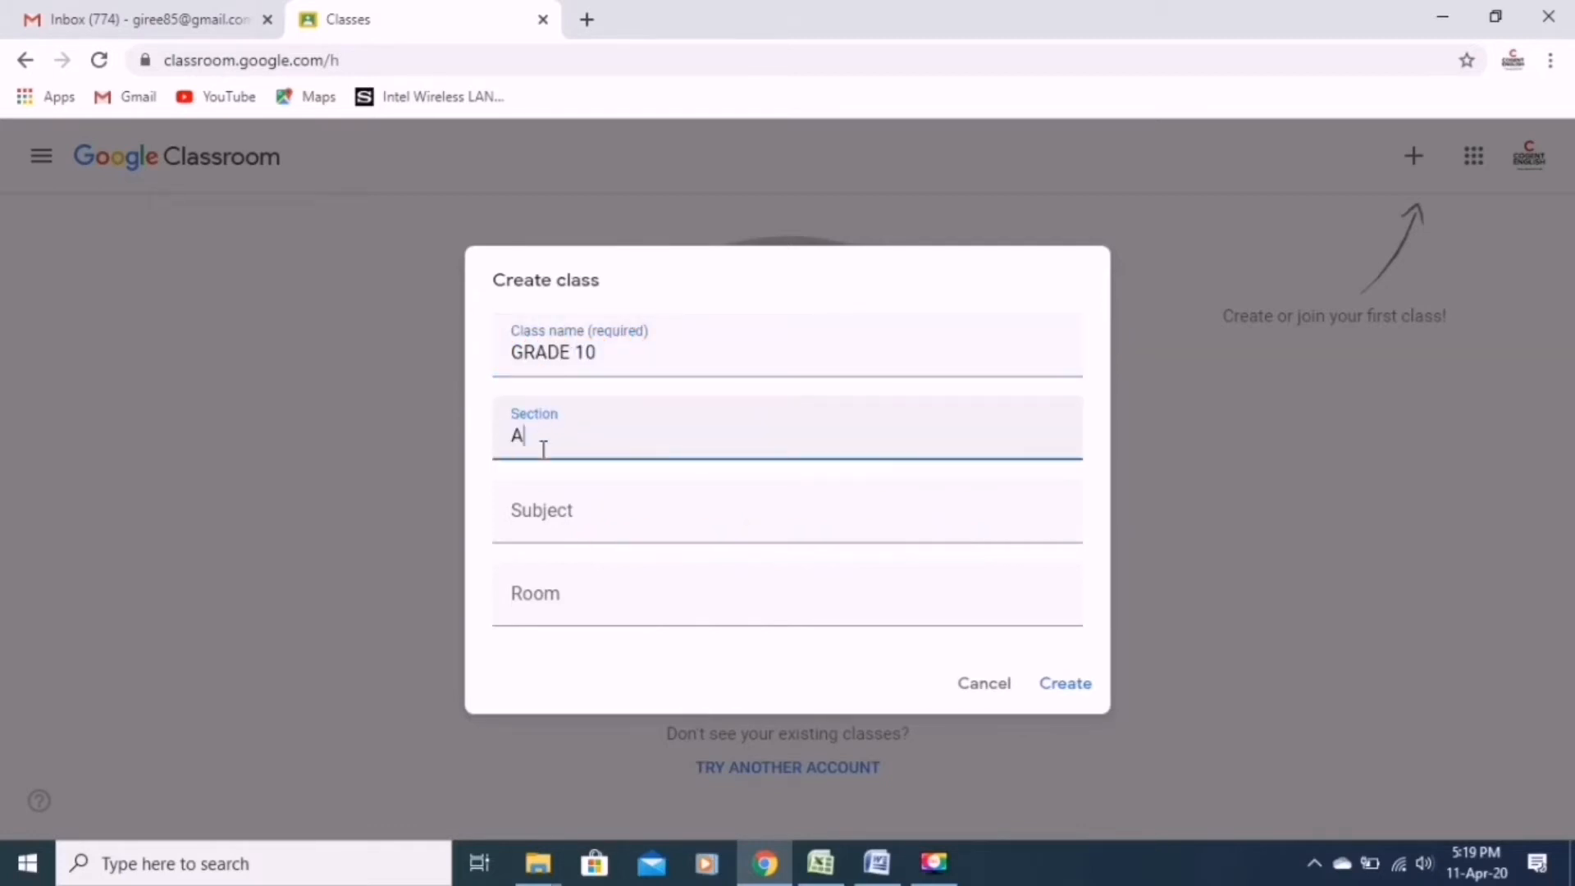
Set the subject to ENGLISH and the room to 1, and create the class.
left_click(545, 534)
type("E")
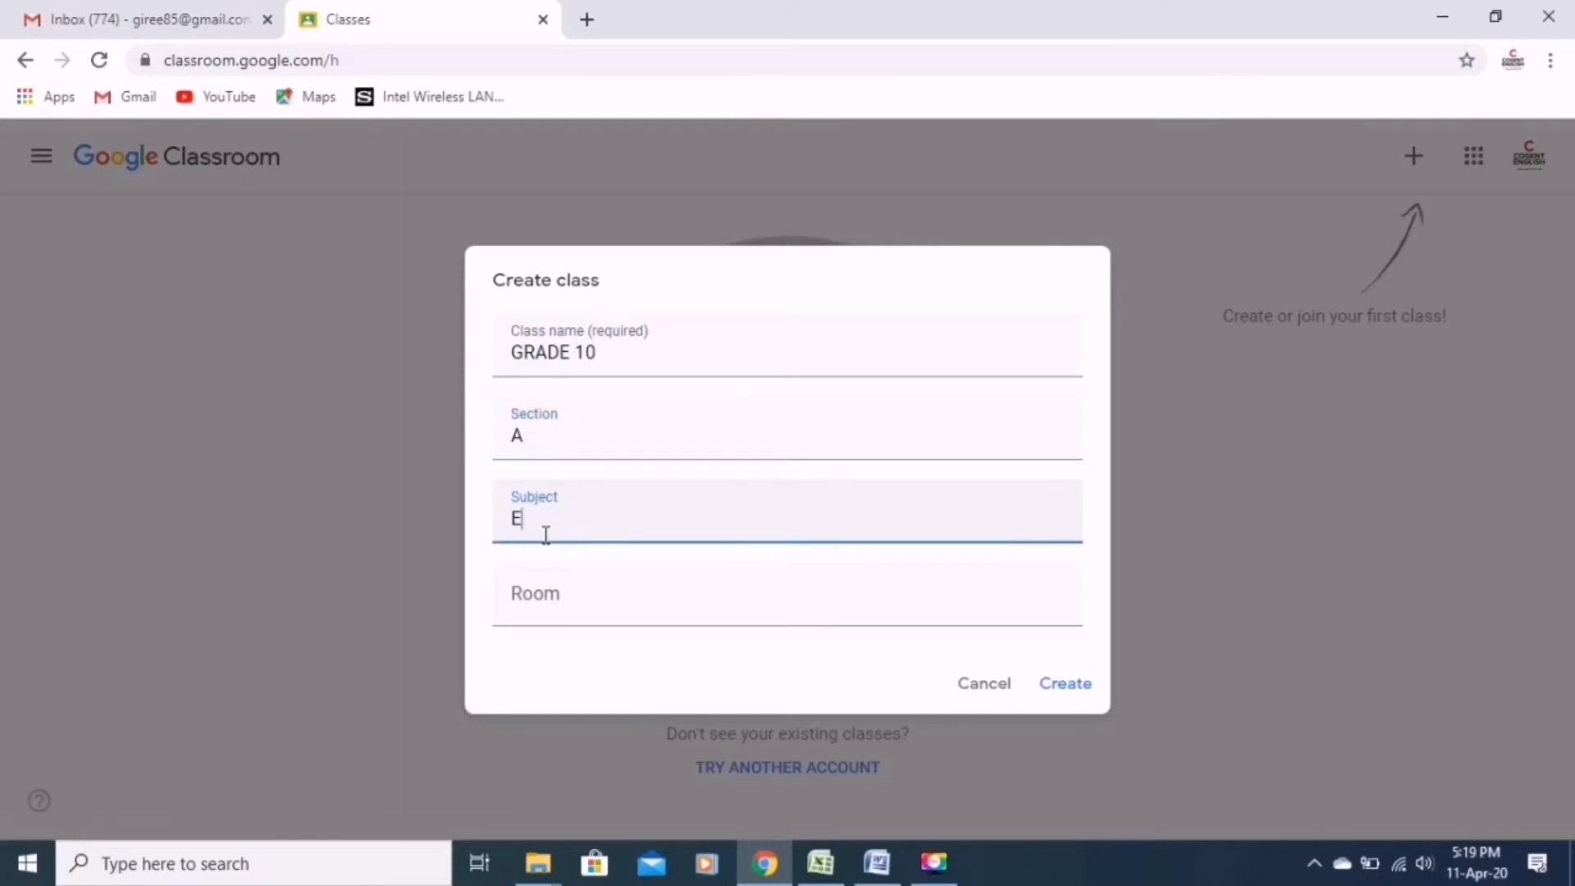
type("NGLISH")
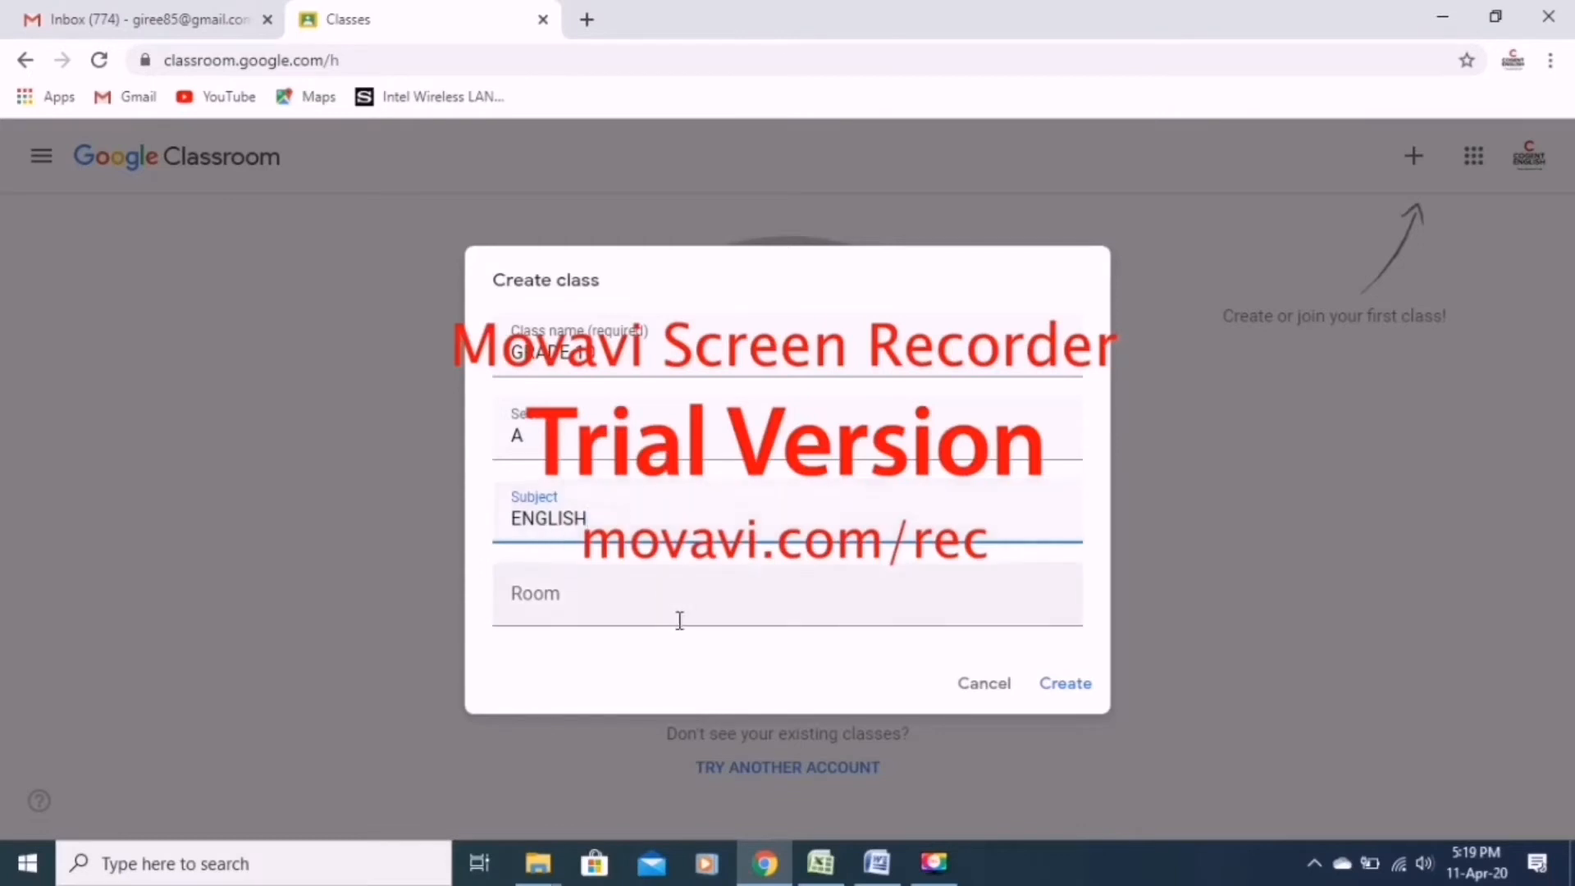
left_click(584, 601)
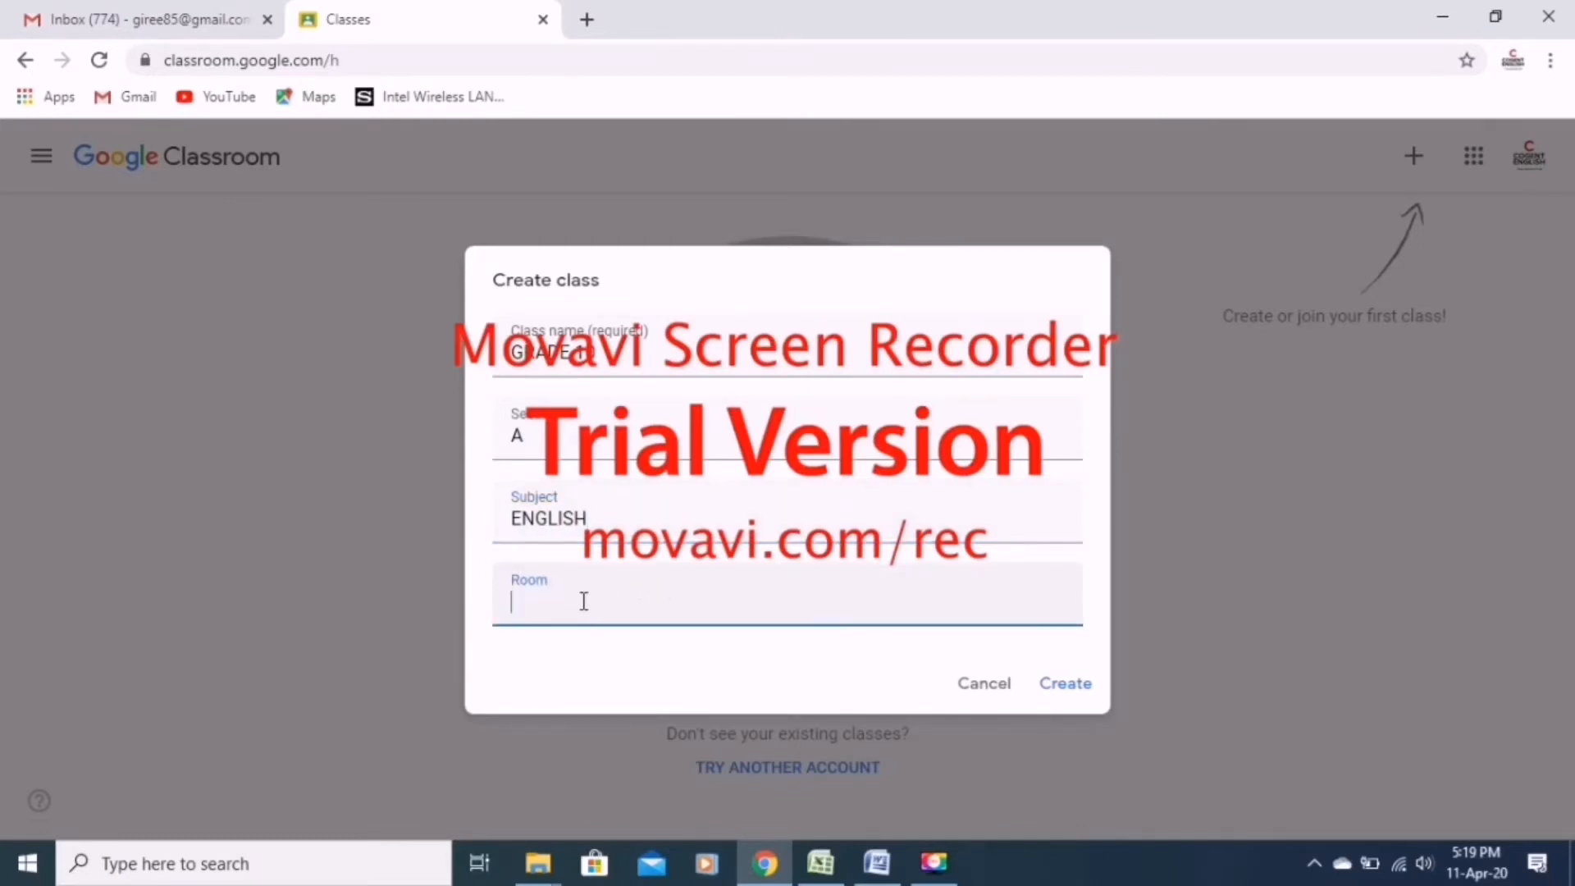
type("1")
left_click(1067, 685)
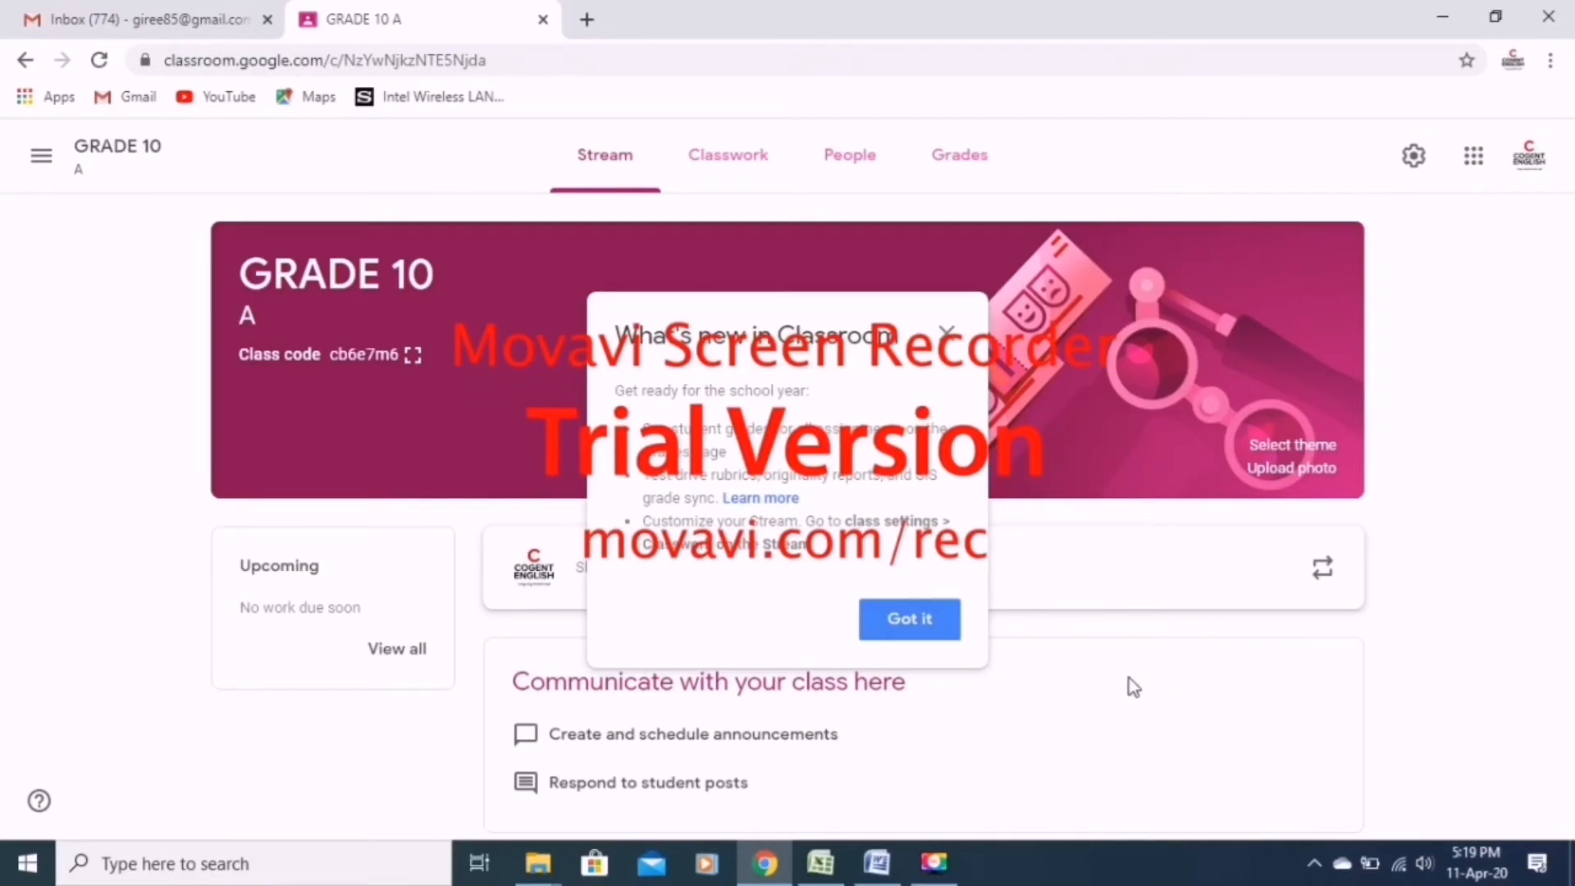
Dismiss the introductory notices and look over the form for sharing a post with the class in the stream.
left_click(937, 637)
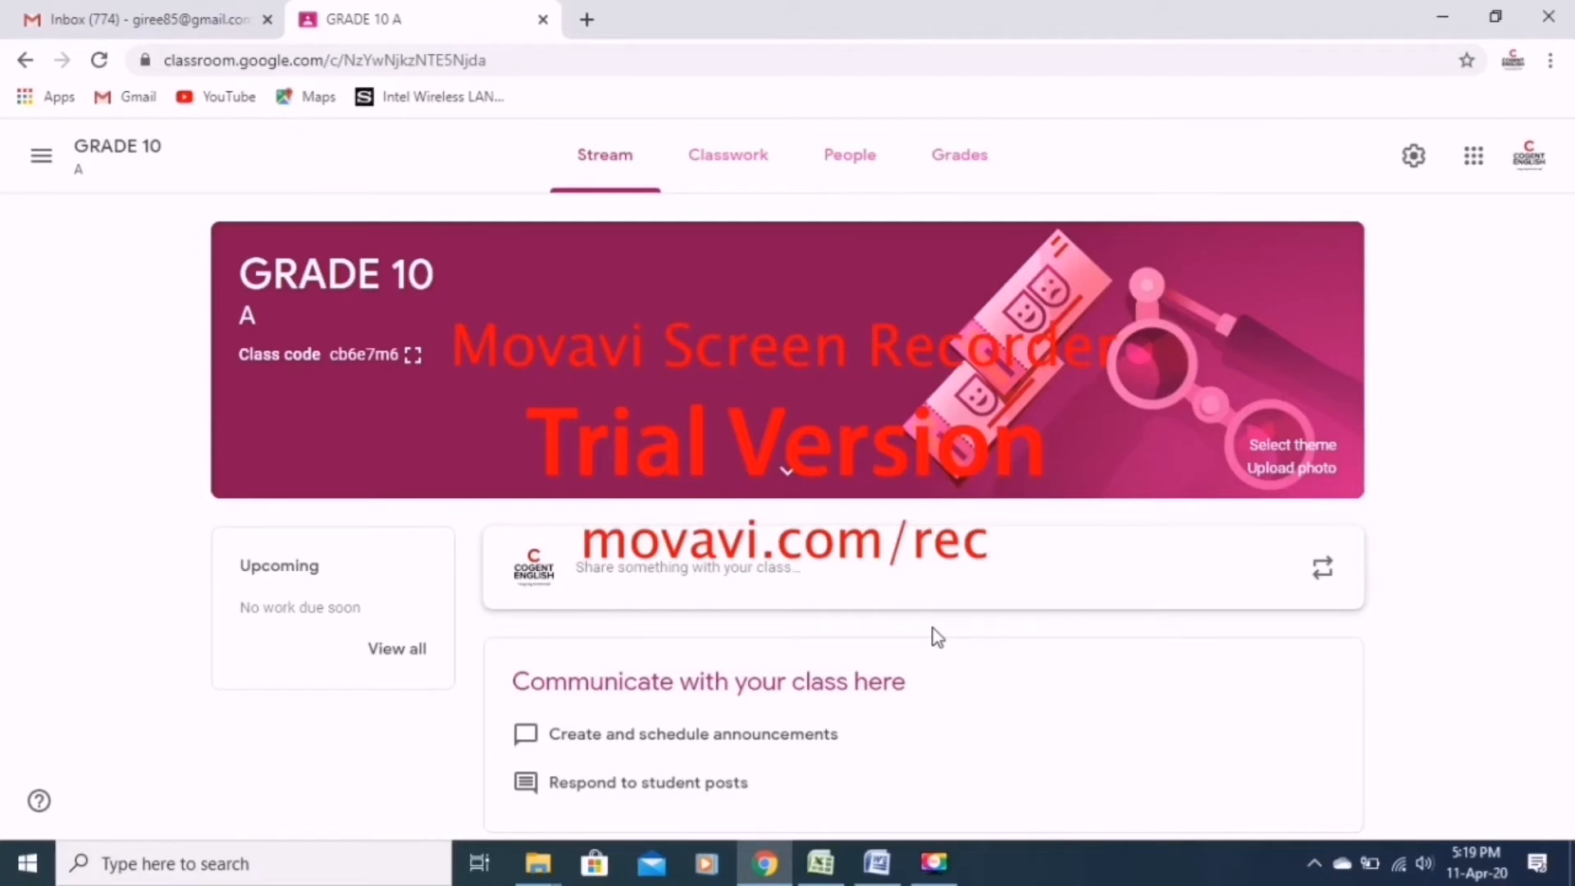
left_click(755, 567)
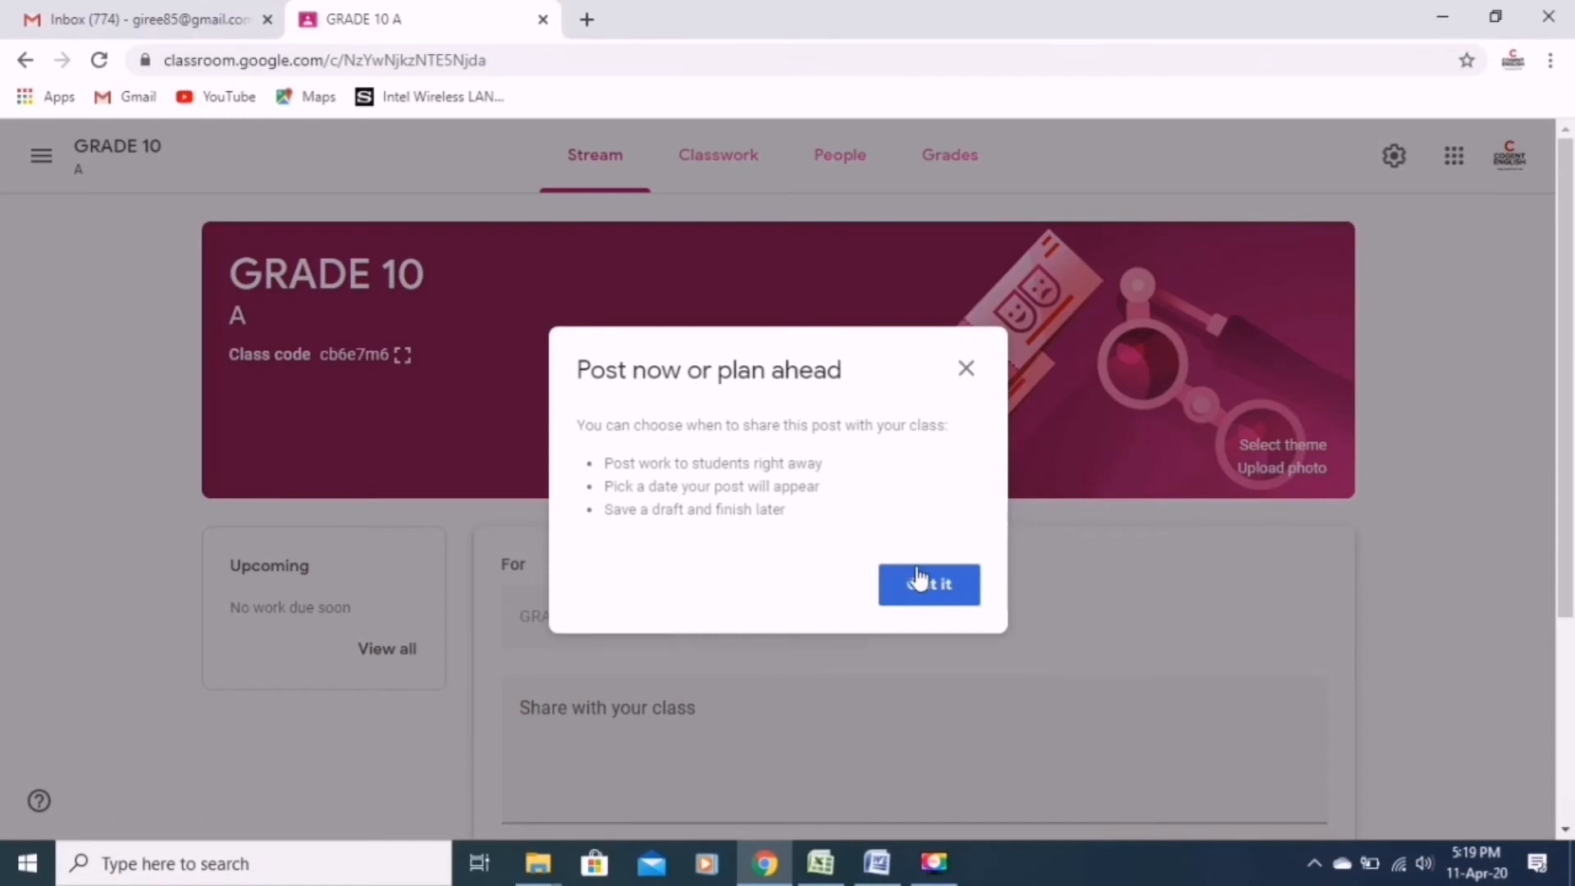
left_click(943, 604)
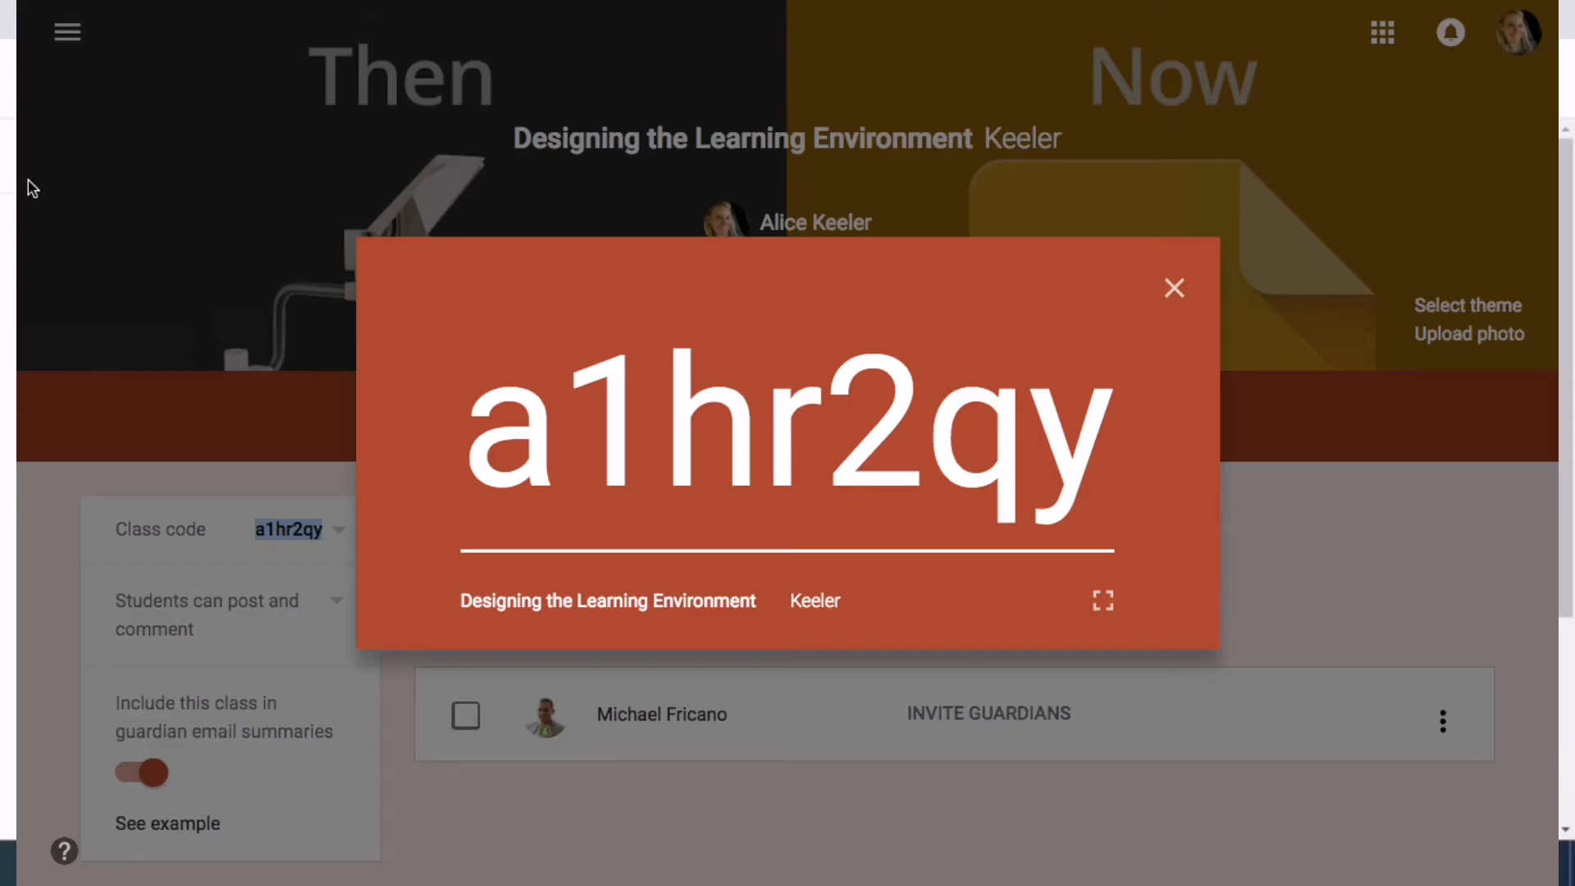
scroll(28, 178, "down", 1)
scroll(28, 178, "up", 1)
scroll(28, 179, "down", 2)
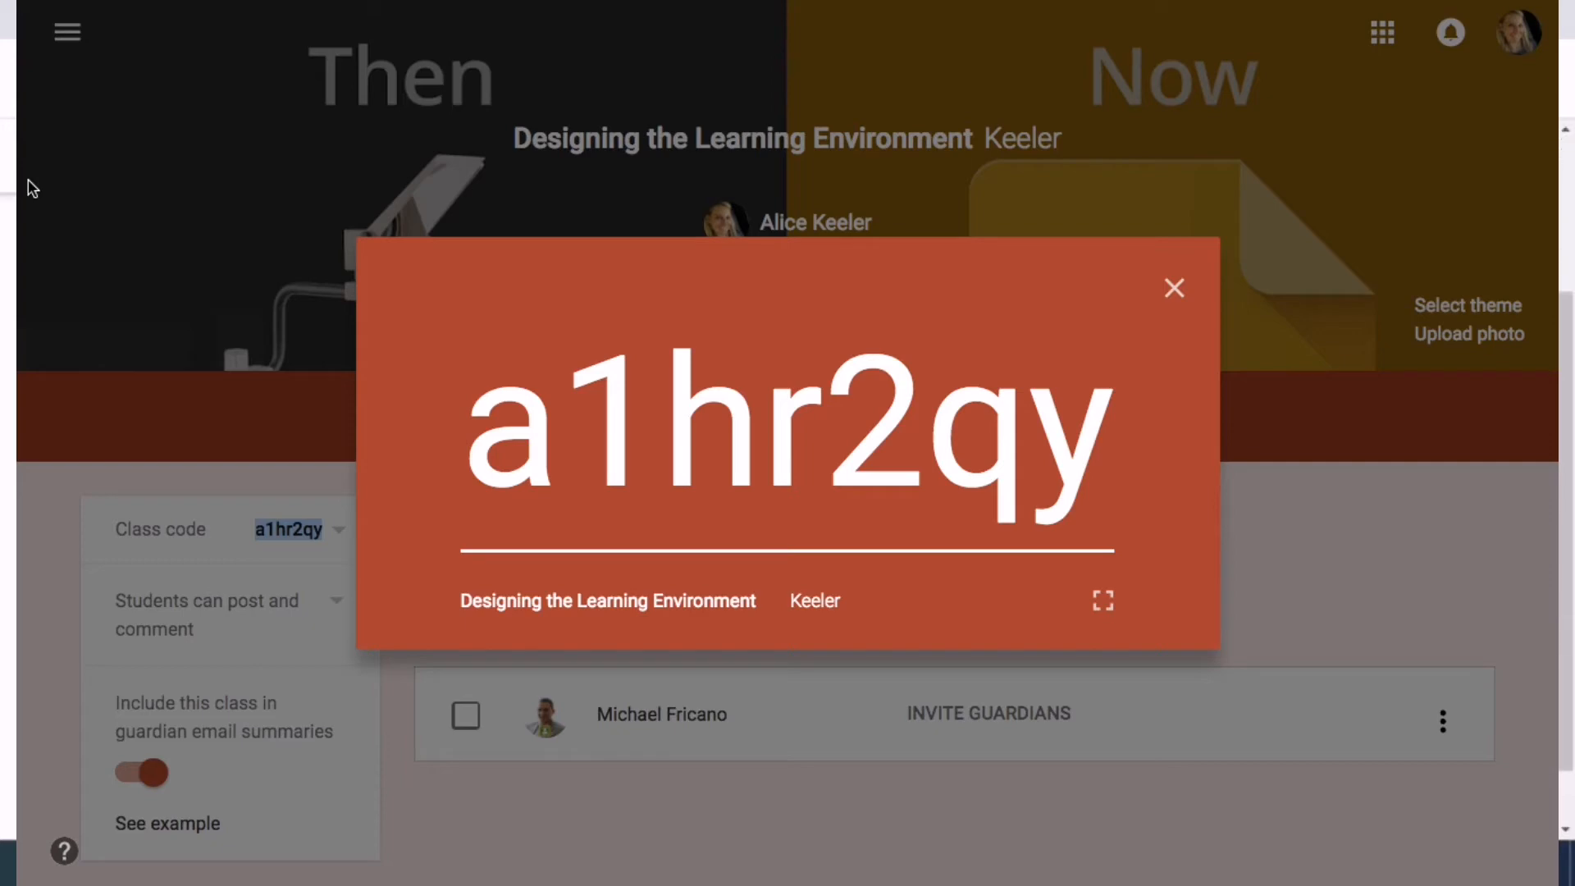
scroll(28, 179, "up", 2)
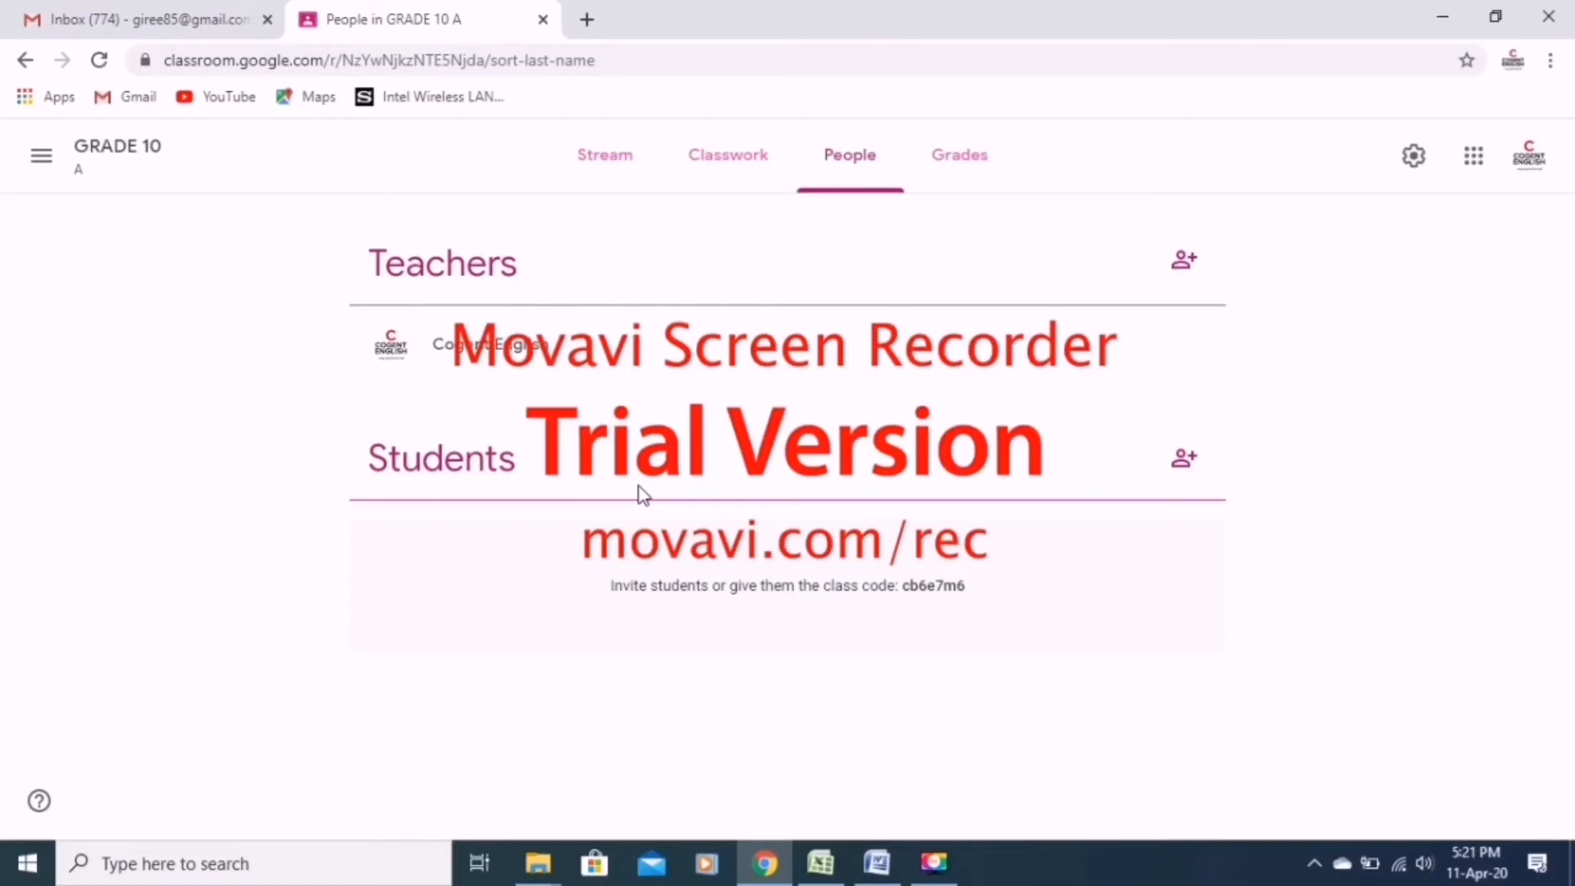
View the form for inviting students to the class and close it without inviting anyone.
left_click(1164, 465)
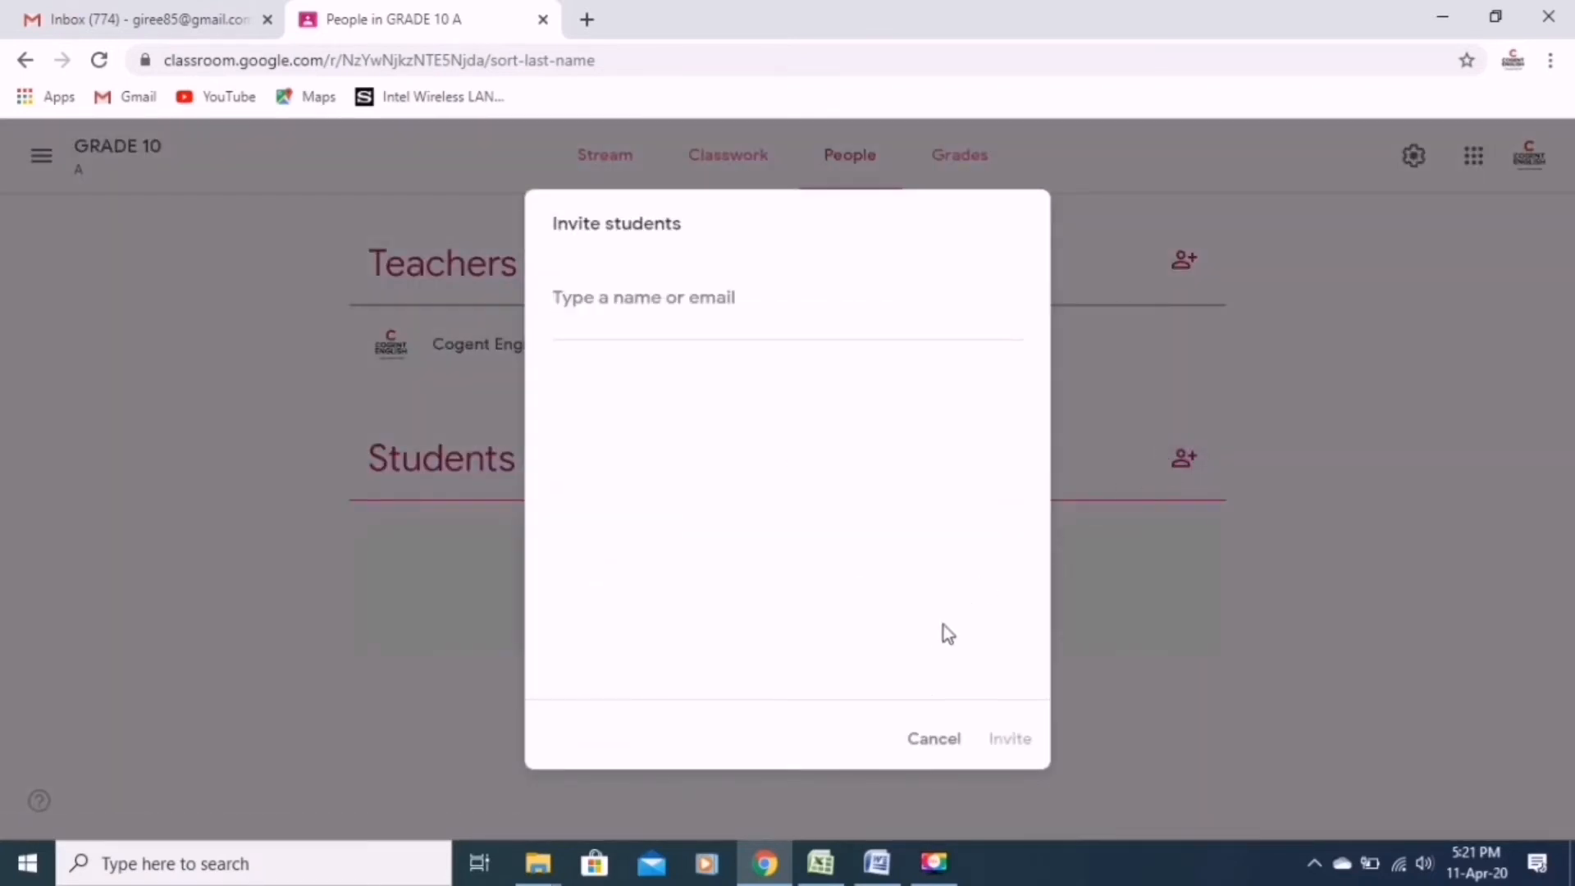
left_click(922, 742)
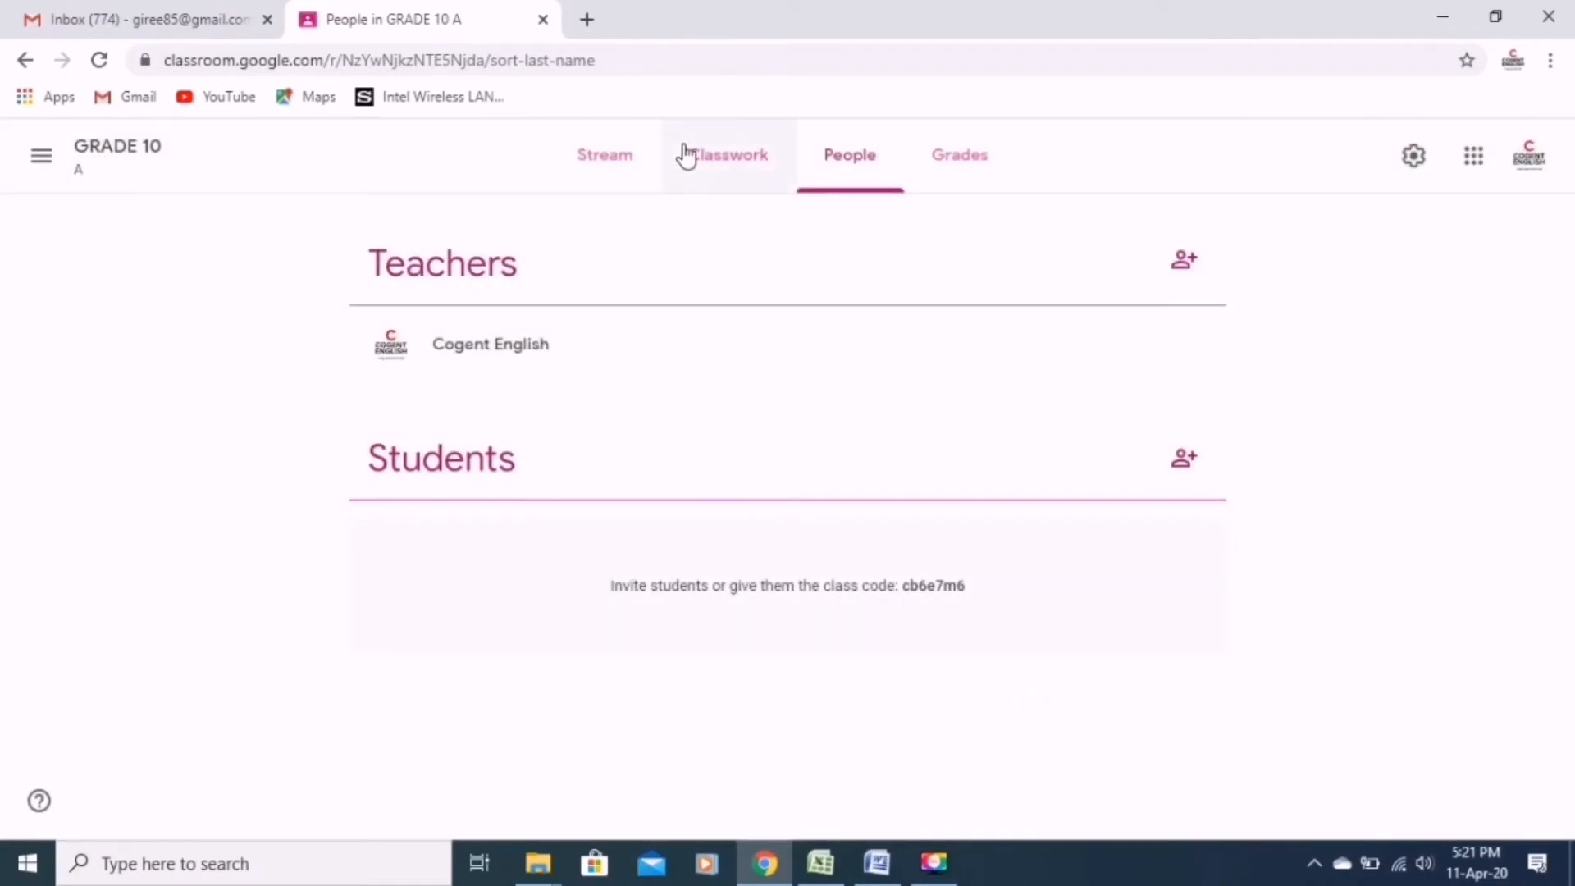
Start a new assignment in the GRADE 10 classwork and dismiss the tip about rubrics.
left_click(724, 151)
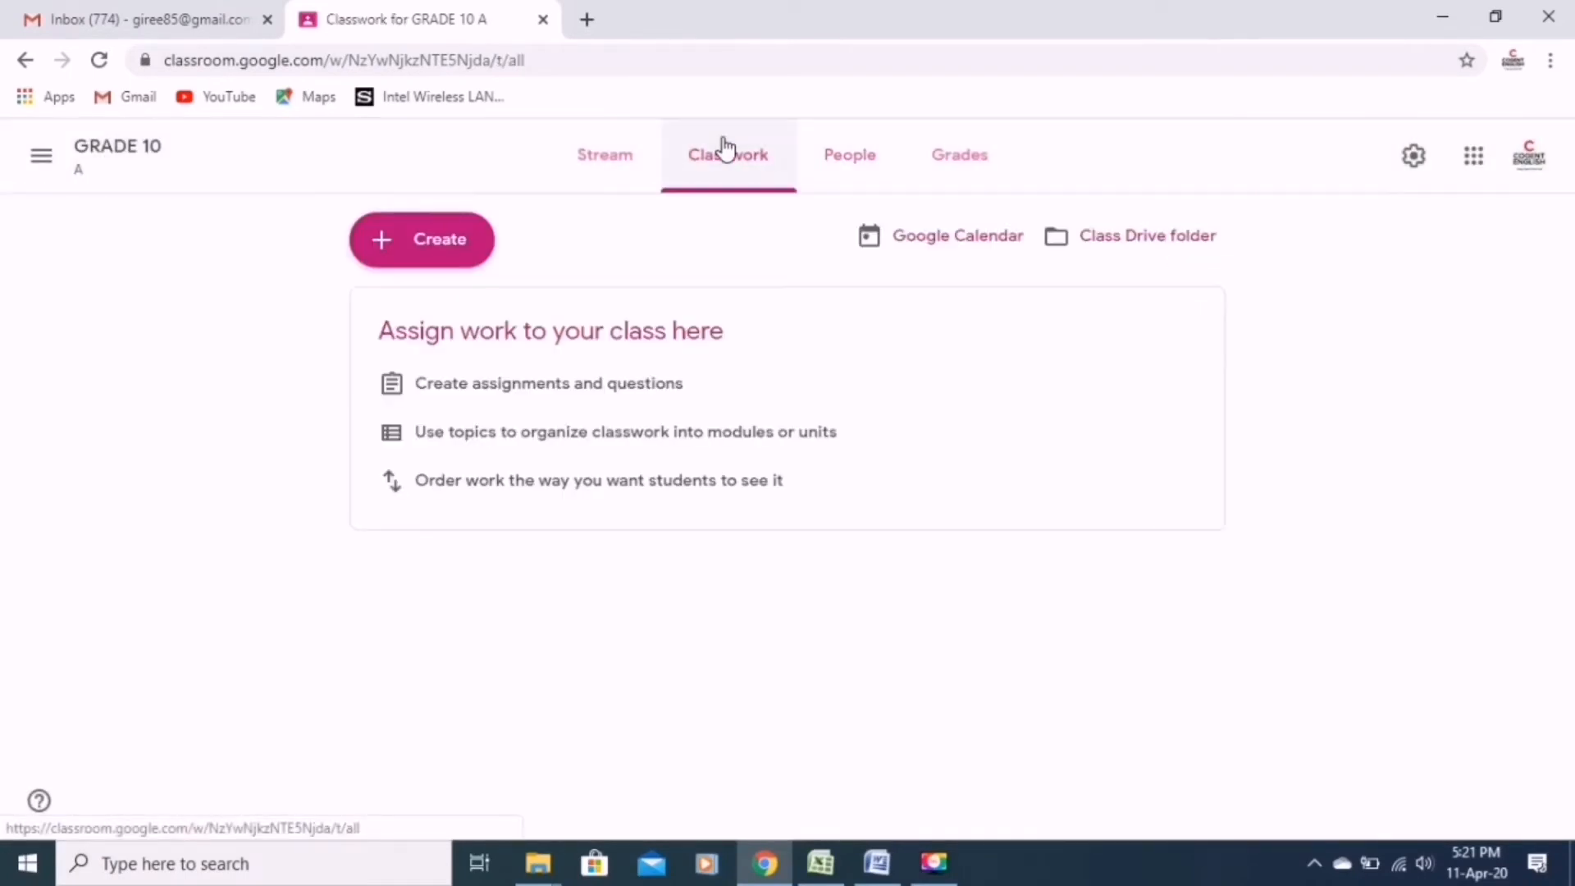
left_click(448, 255)
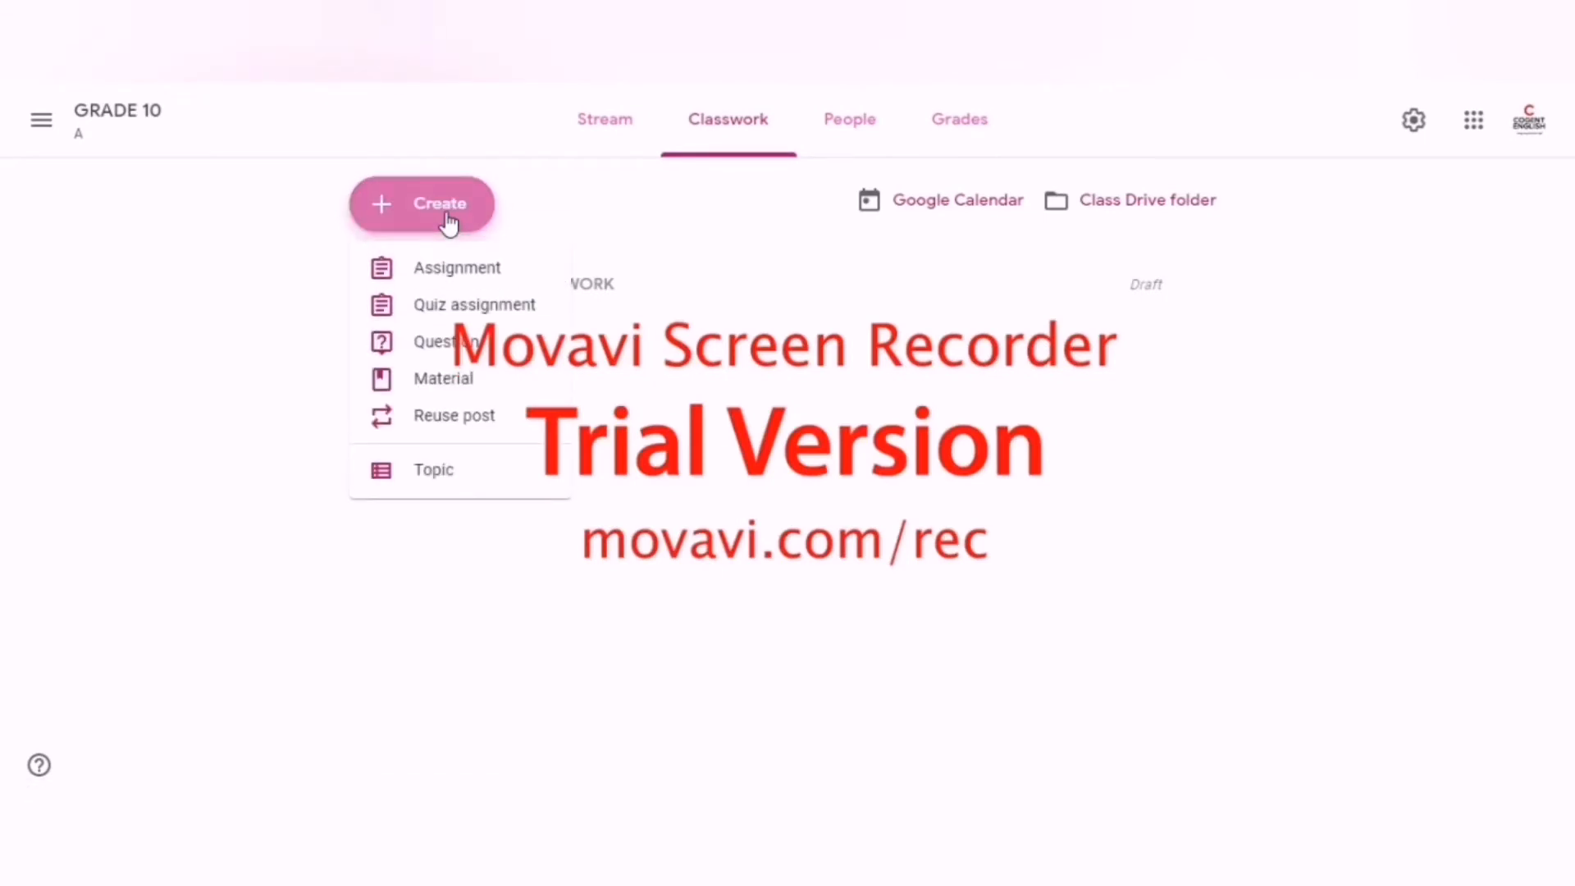
left_click(448, 269)
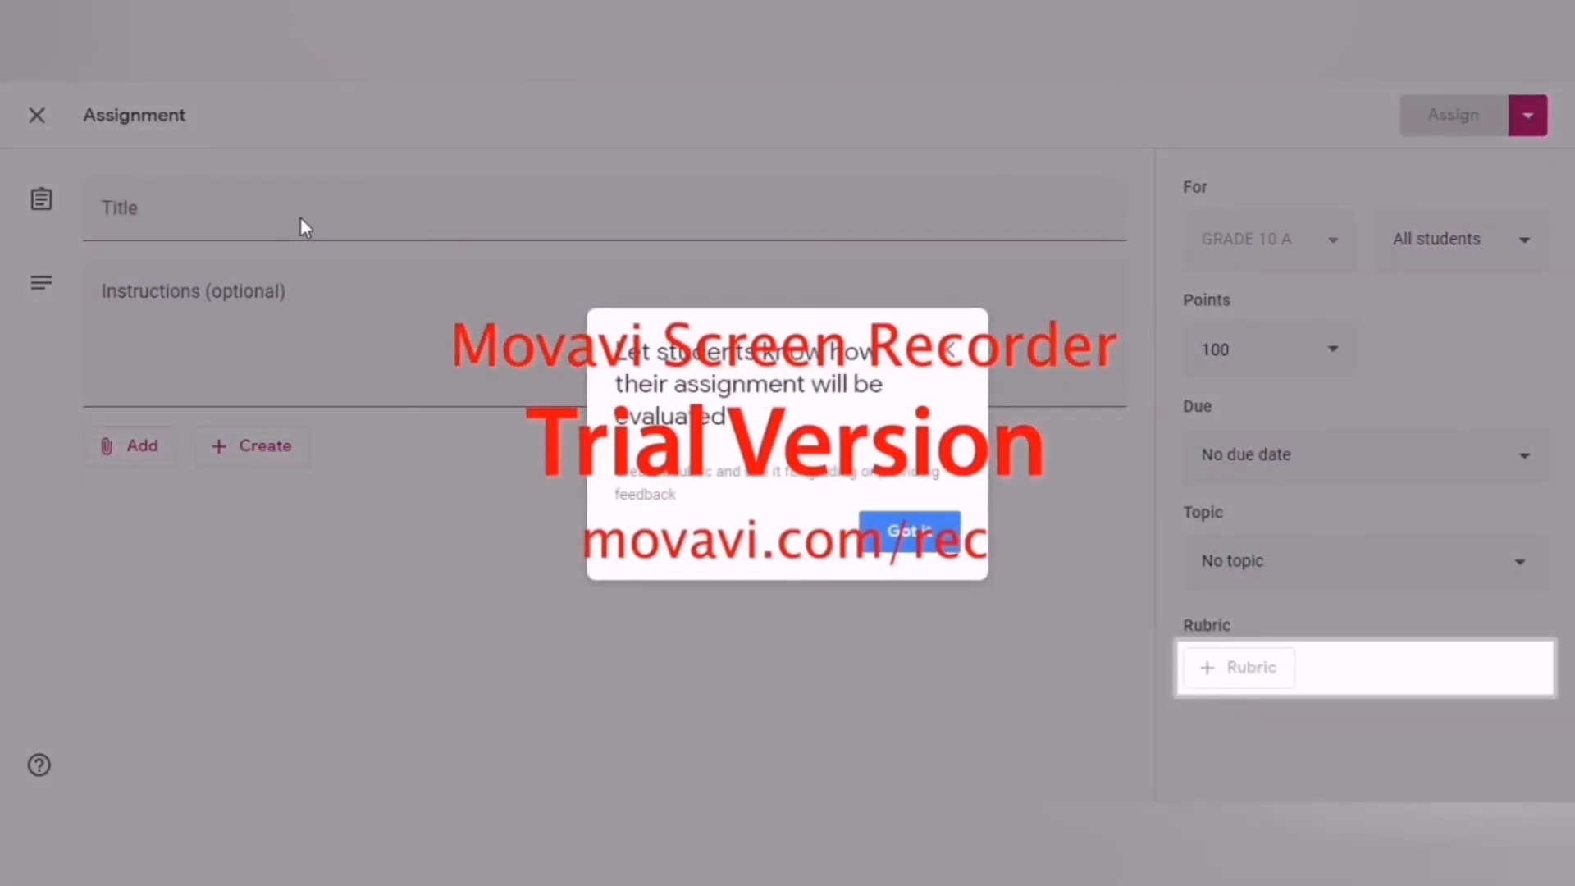
left_click(912, 541)
Title the assignment ENGLISH WORKSHEET.
left_click(136, 213)
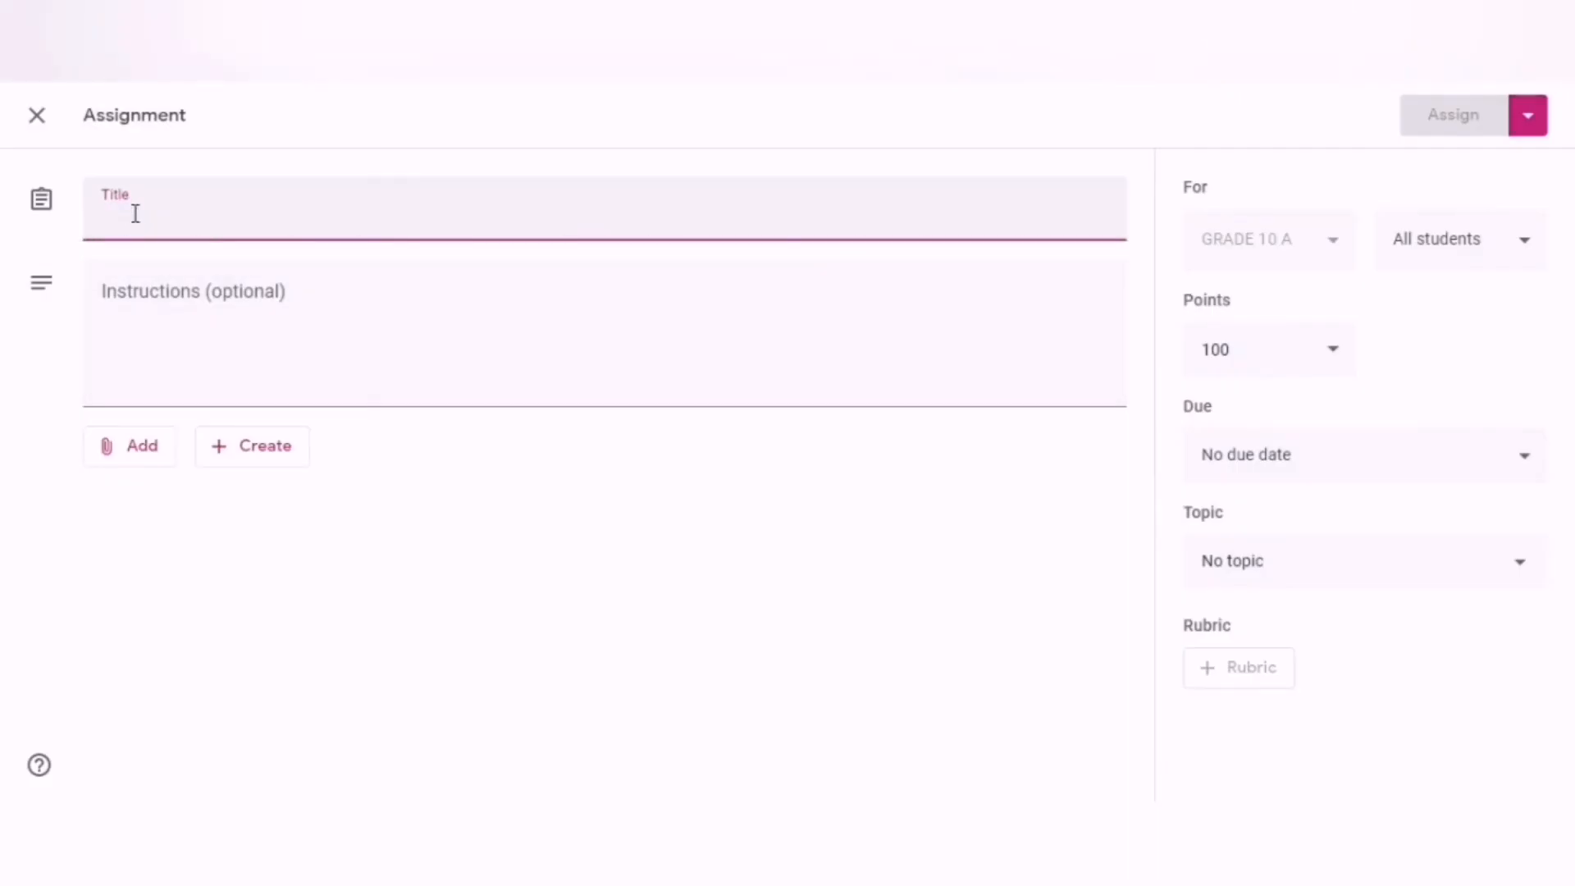
type("ENGLIS")
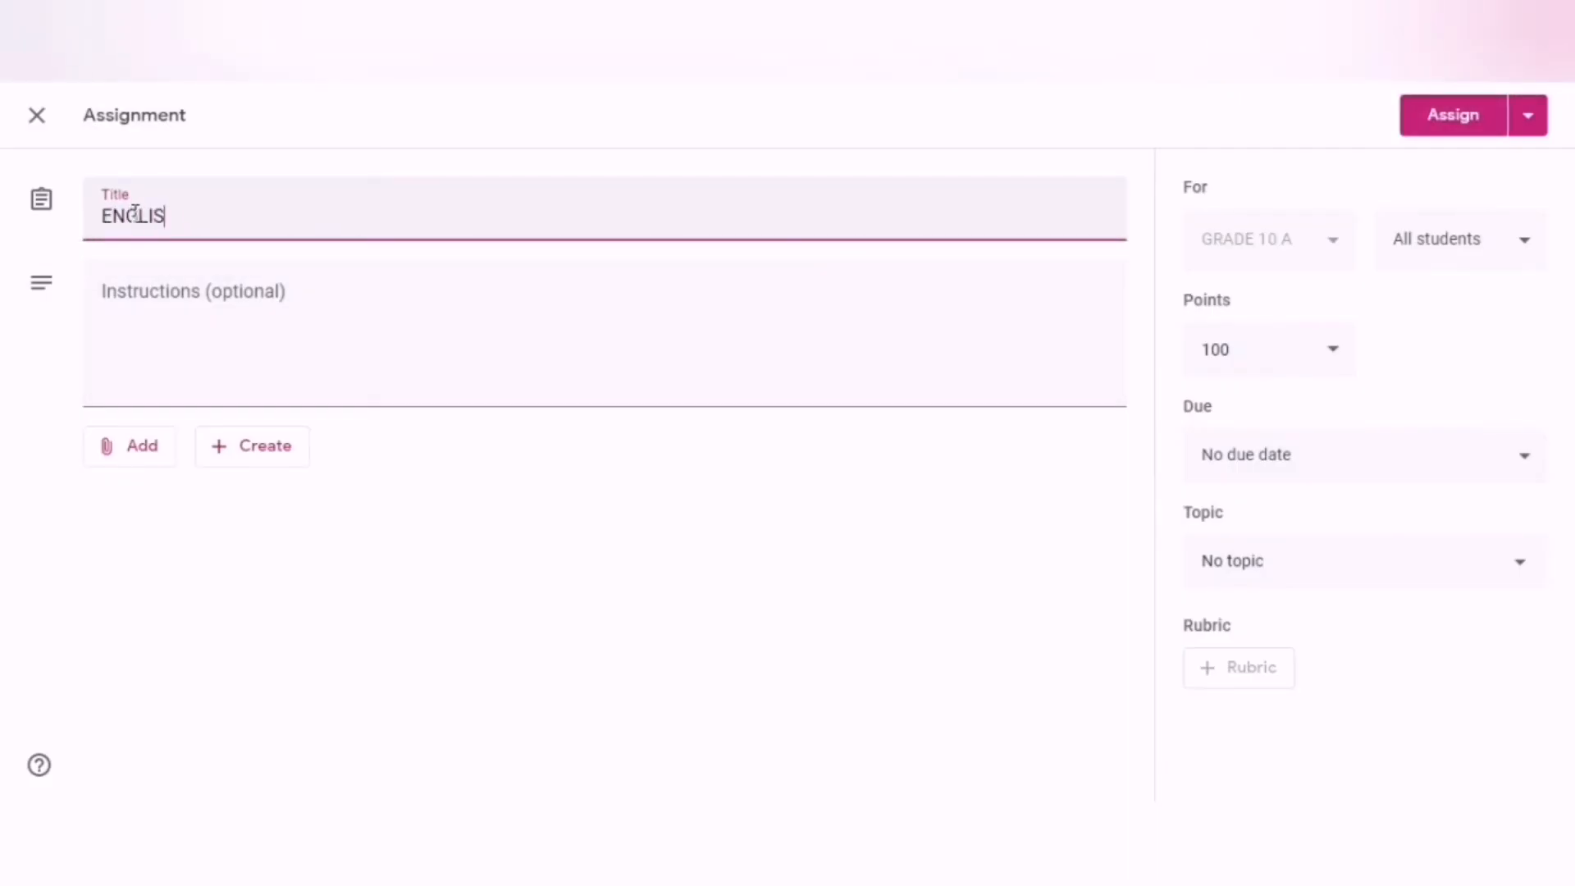
type("H WORK")
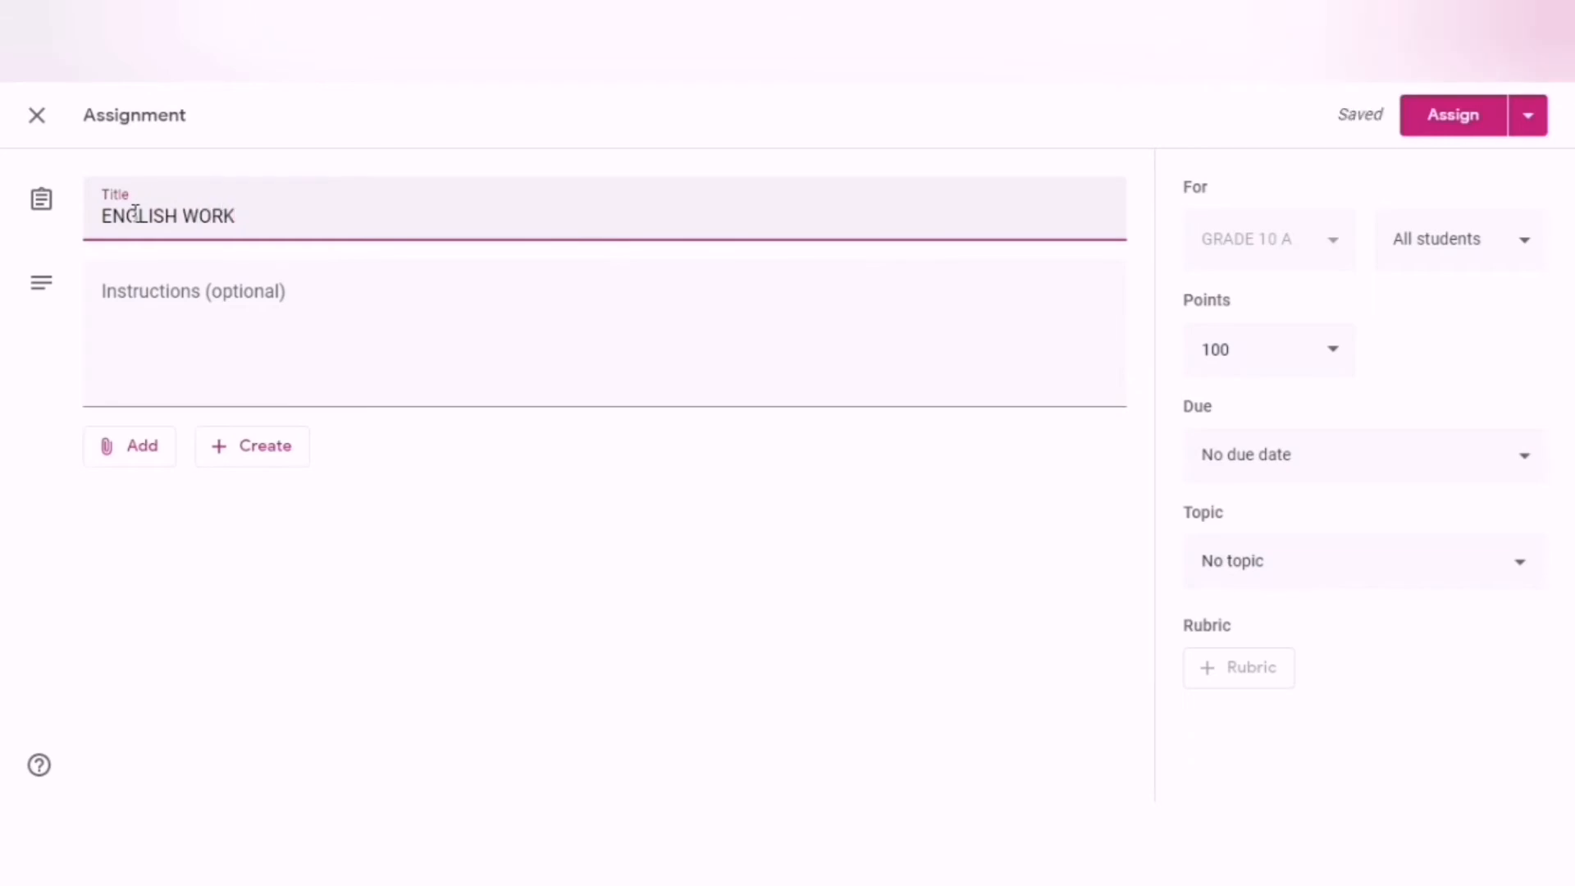
type("SHEET")
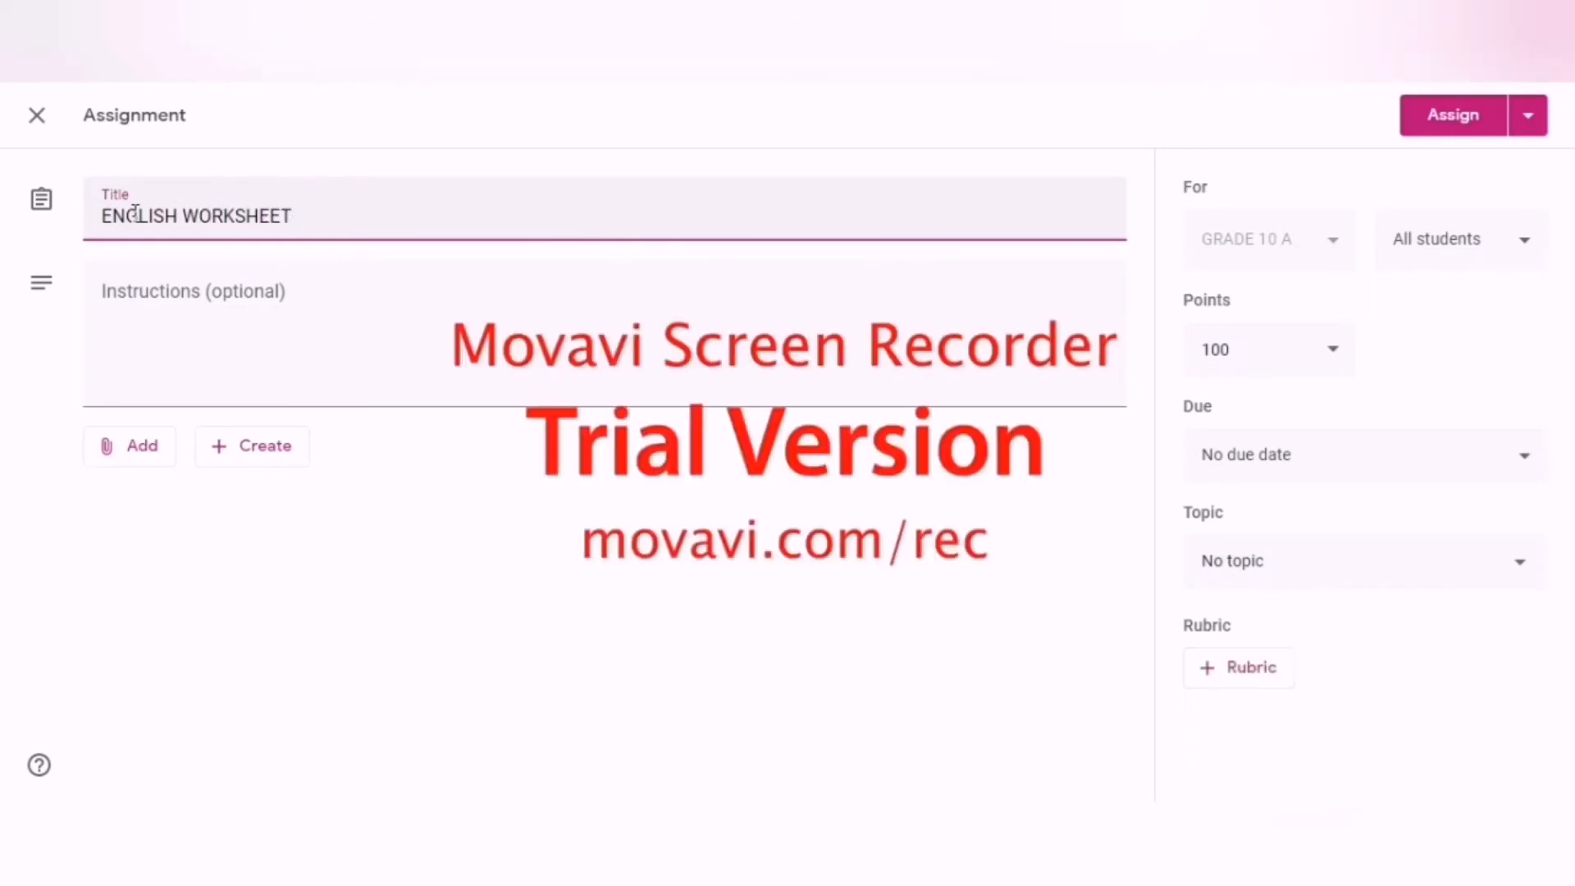
Enter "DATE OF SUBMISSION___" as the assignment's instructions.
left_click(150, 290)
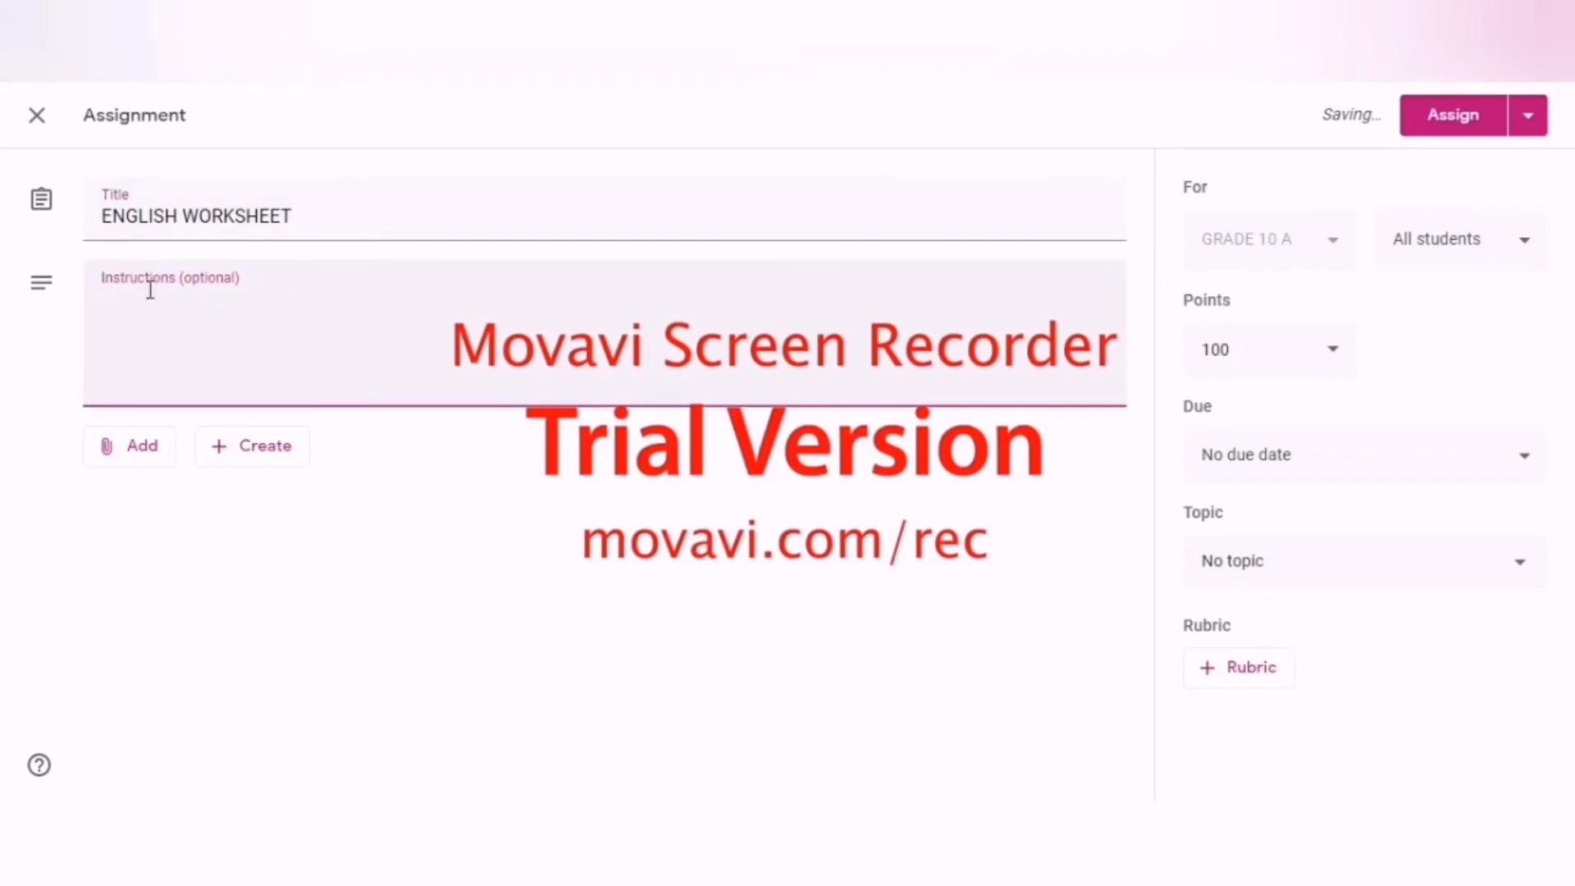
type("DAT")
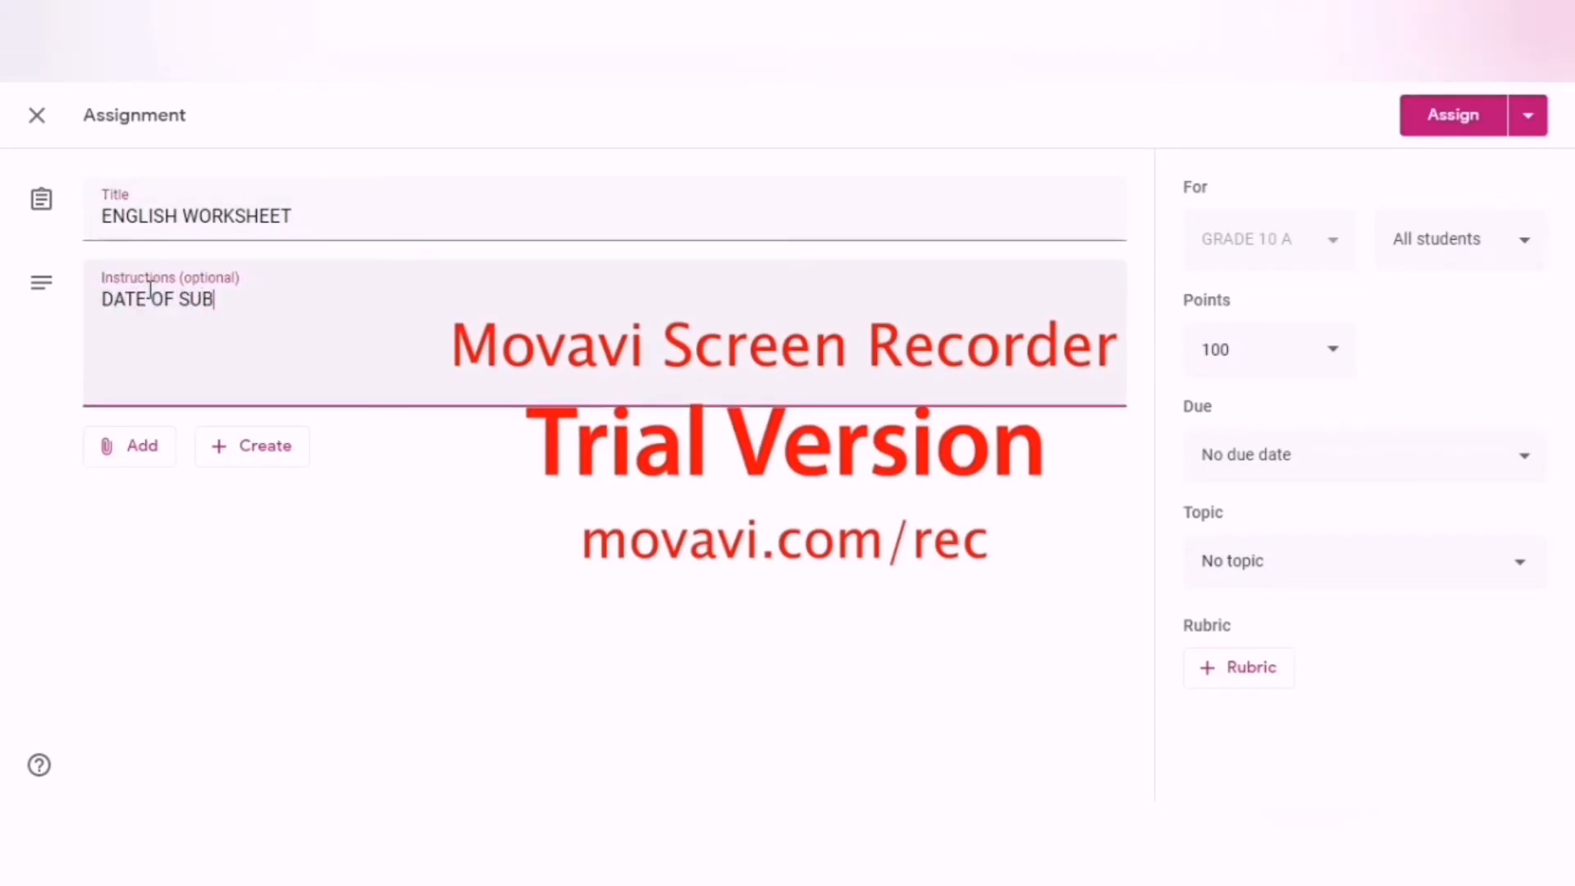
type("E OF SUBMISSION")
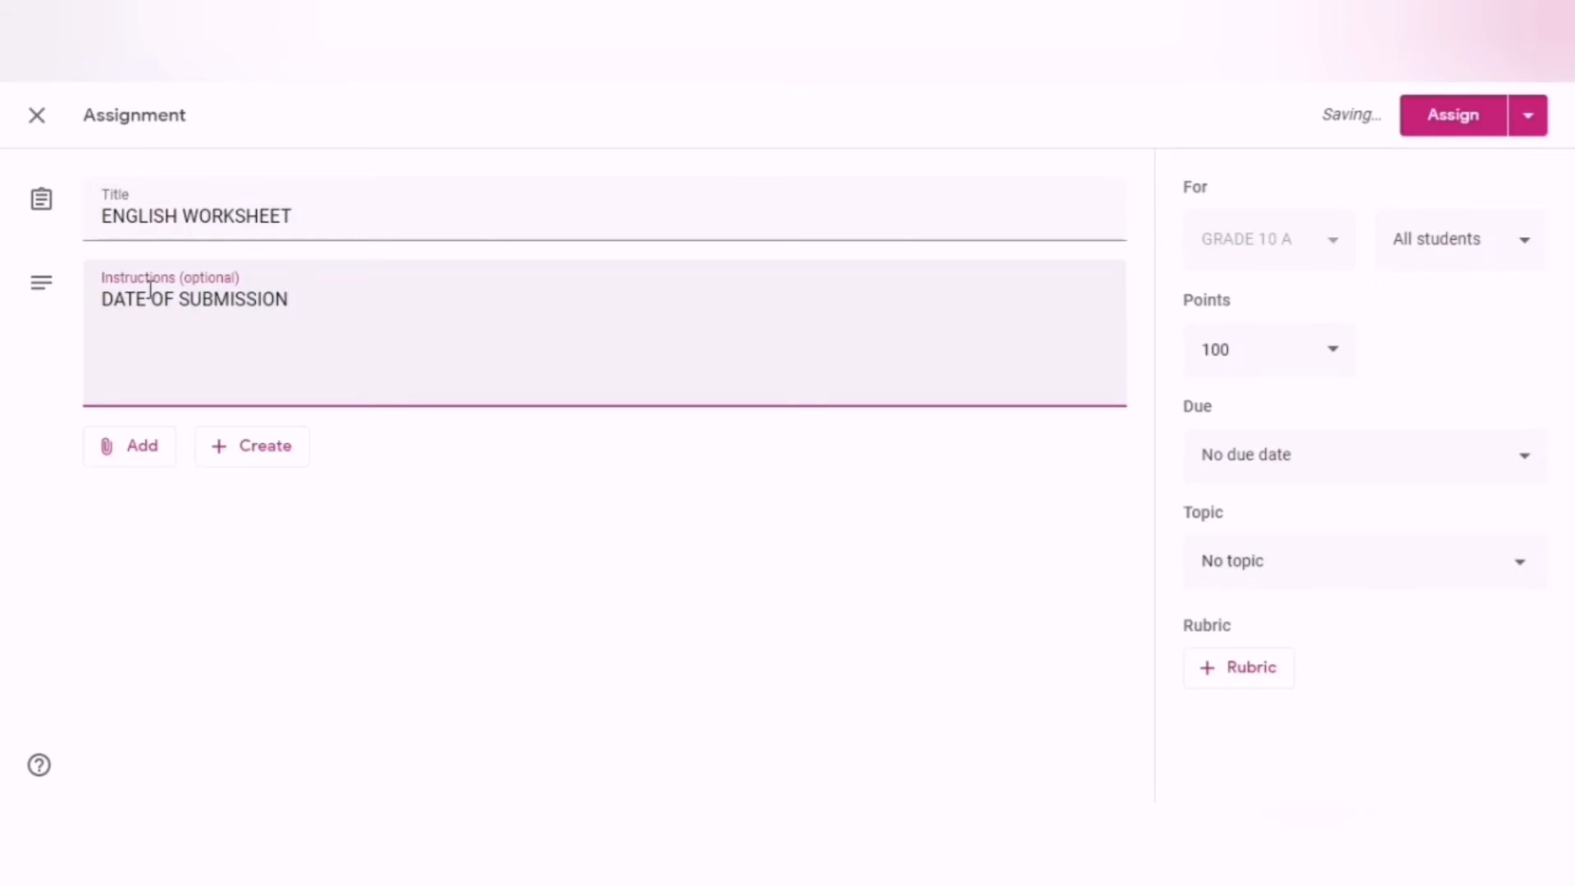
type("___")
Attach the image New Doc 04-06-2020 12.43.06_4.jpg from the computer to the assignment.
left_click(146, 456)
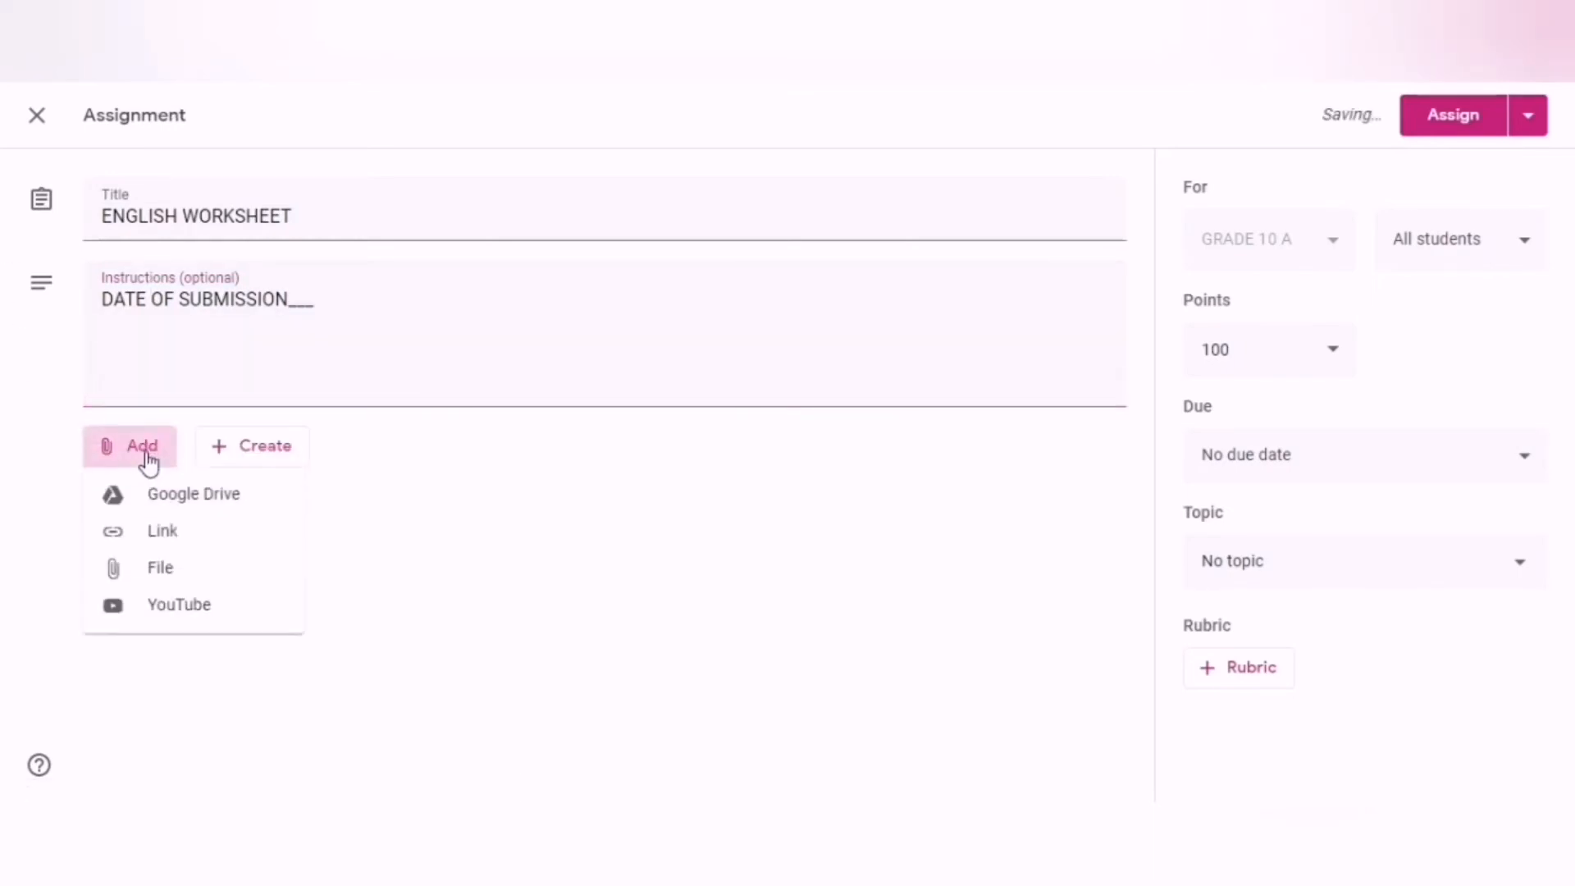
left_click(177, 572)
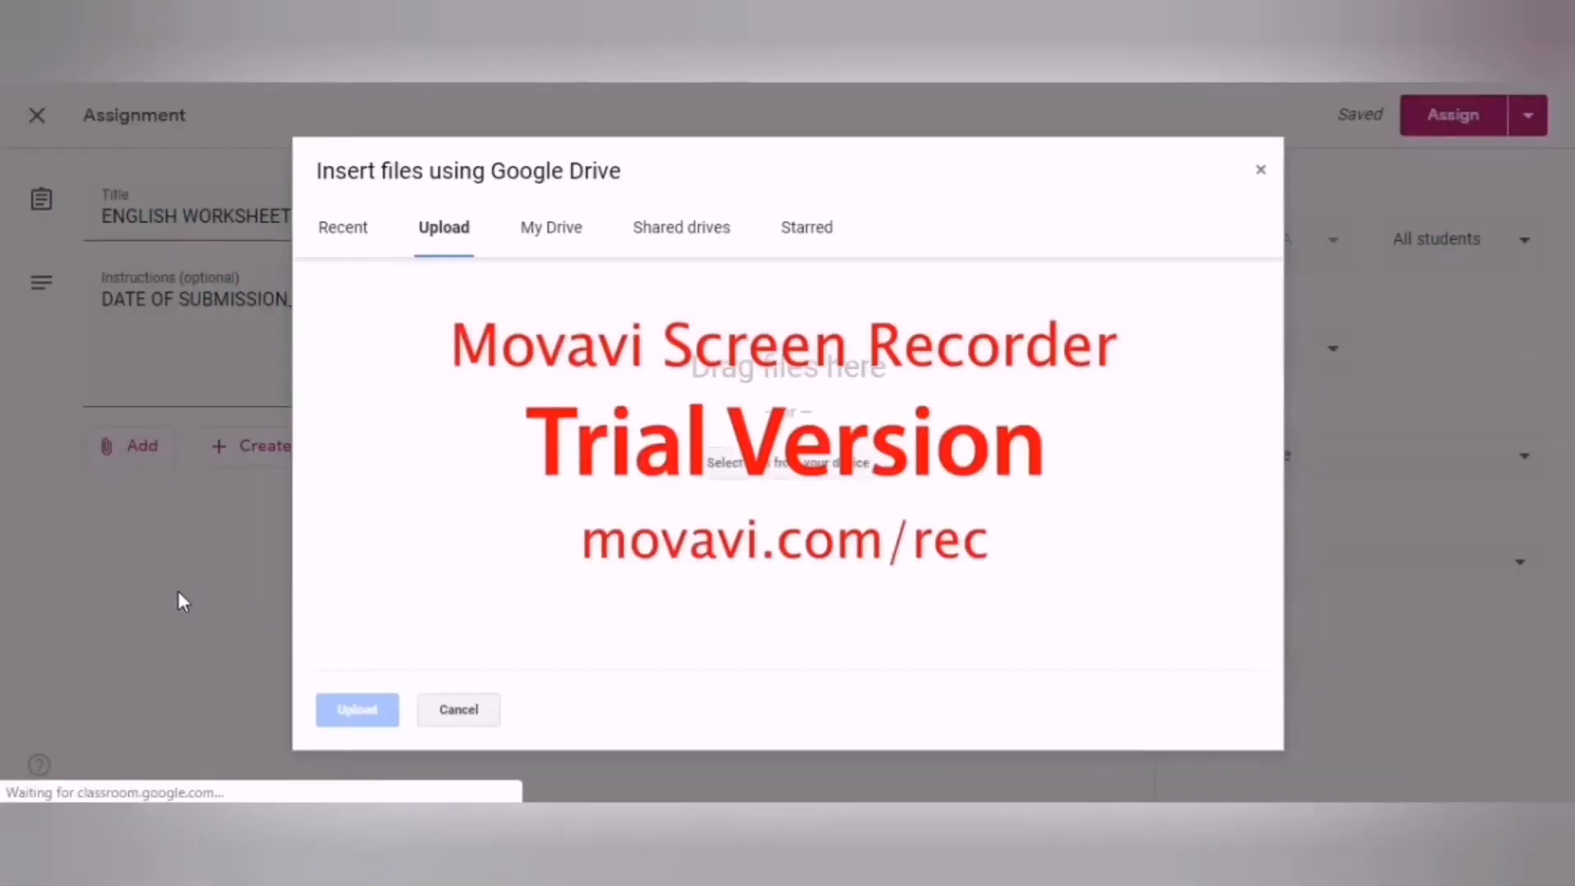
left_click(776, 464)
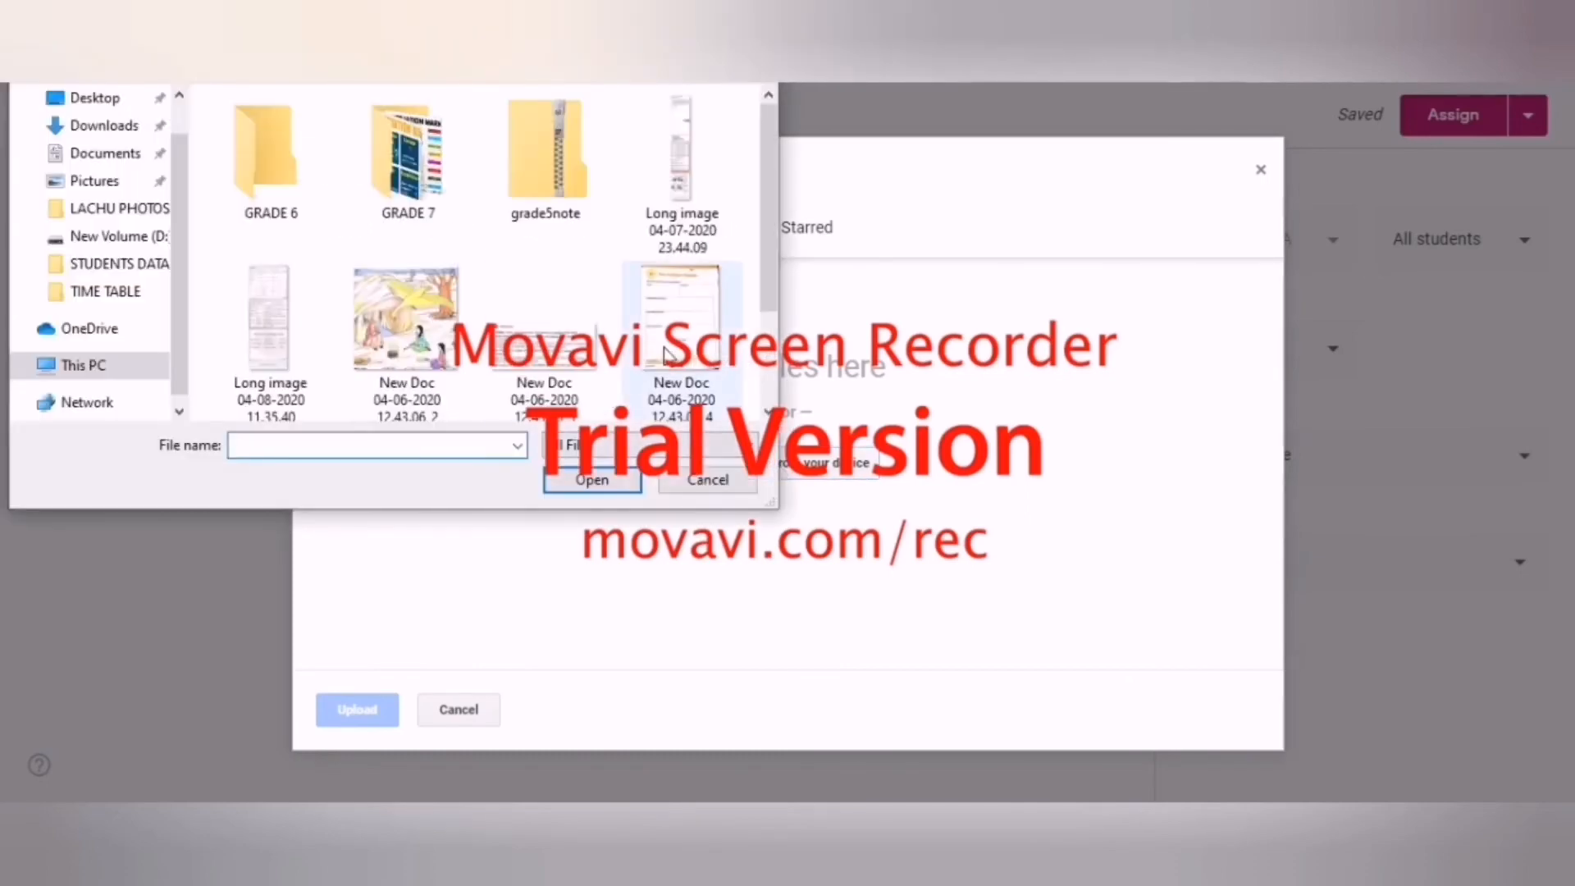
left_click(681, 324)
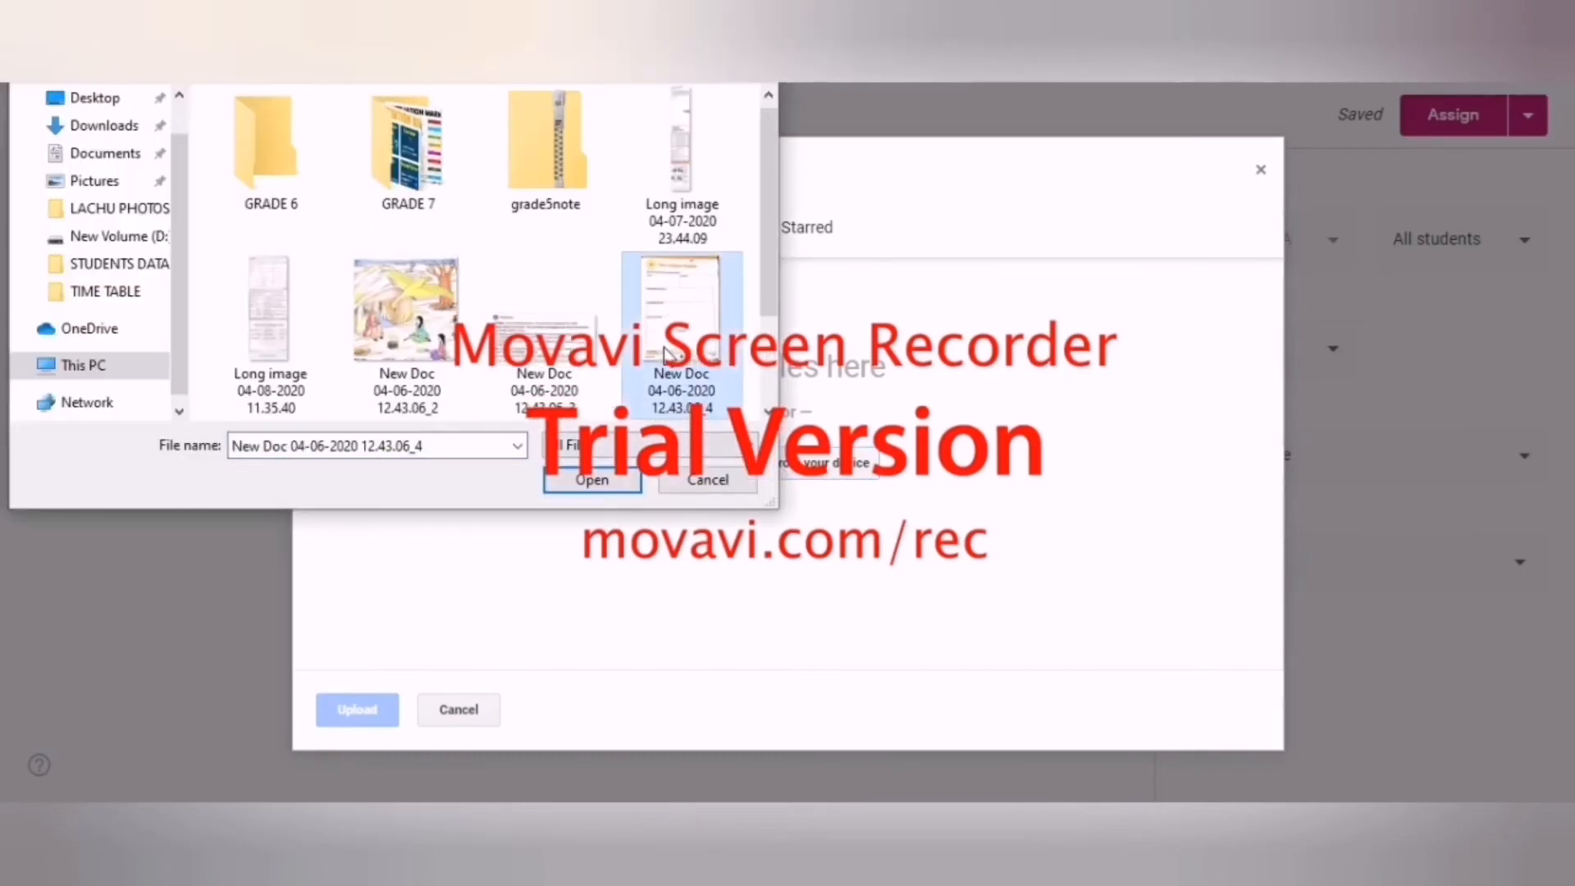
left_click(602, 470)
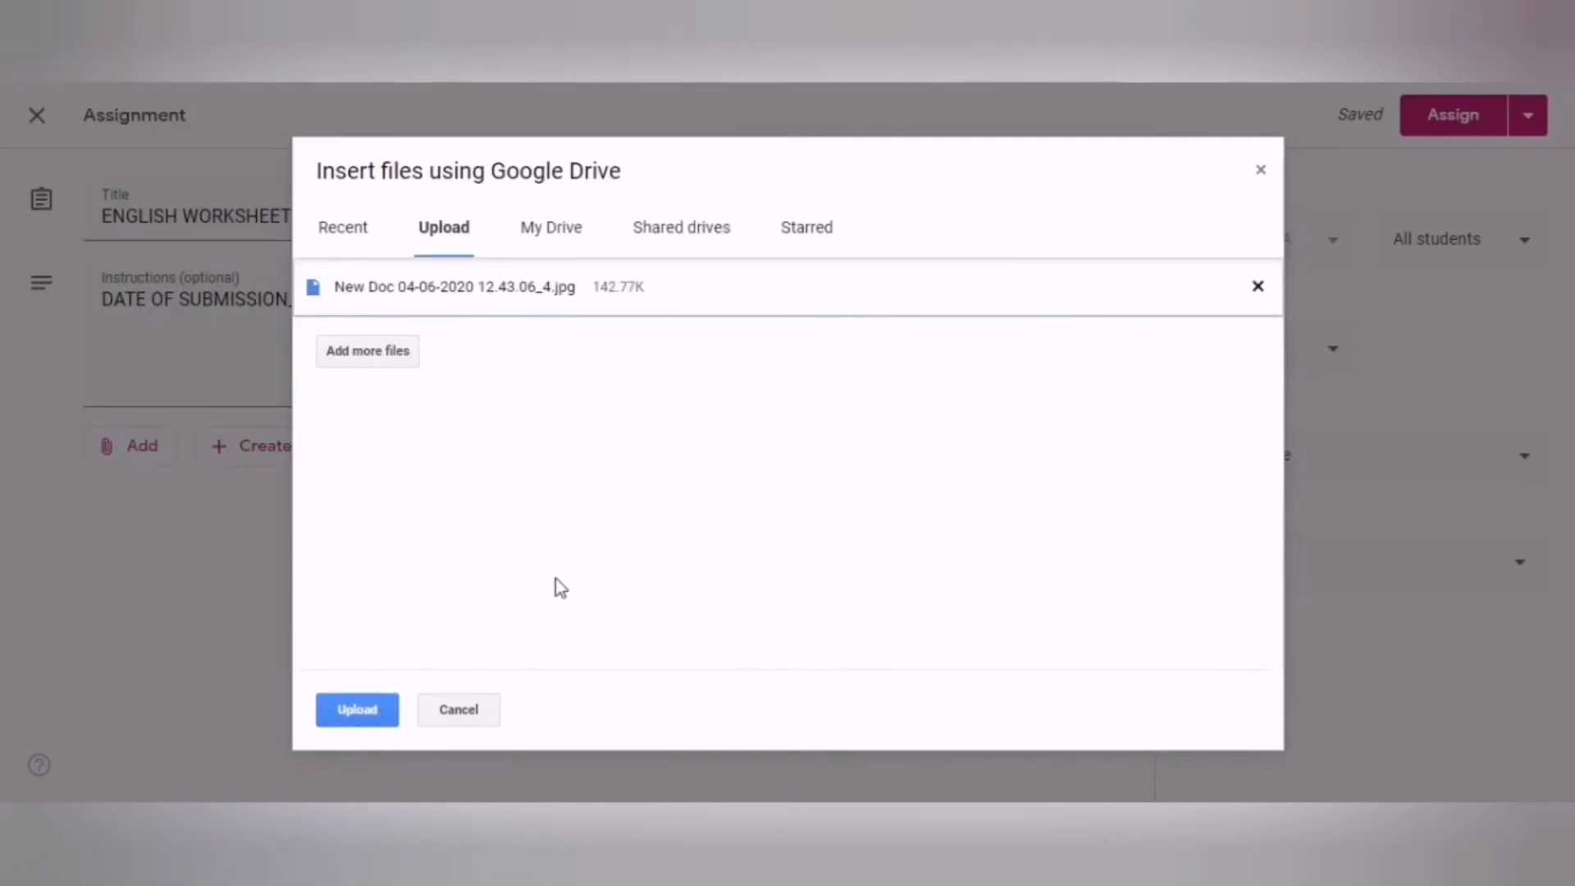
left_click(378, 722)
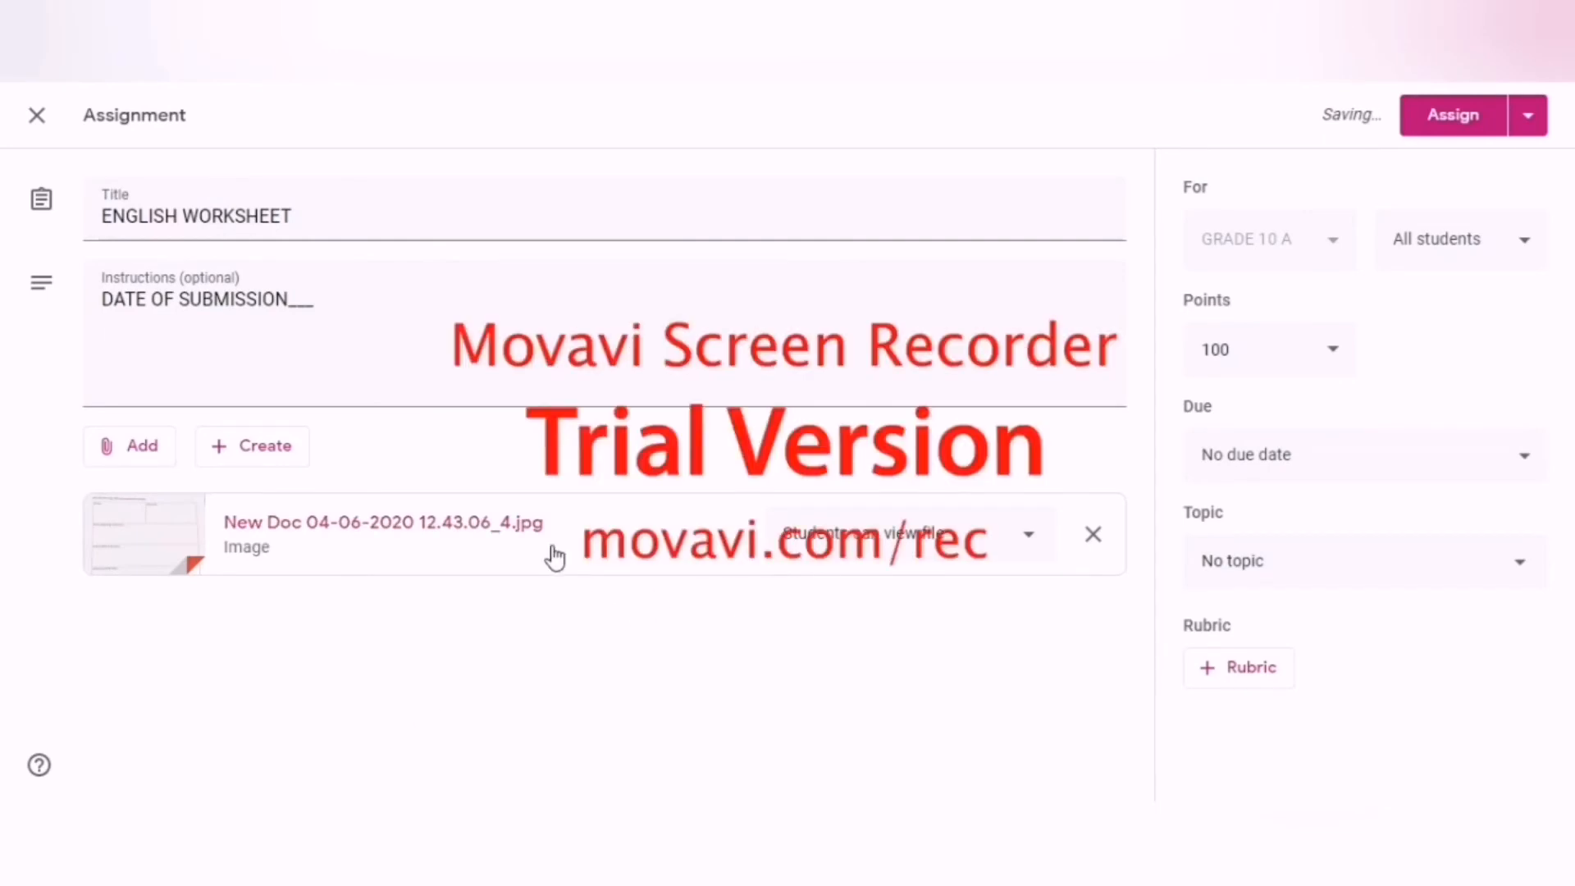
Allow students to edit the attached image and check the points options, leaving the assignment's points at 100.
left_click(1028, 543)
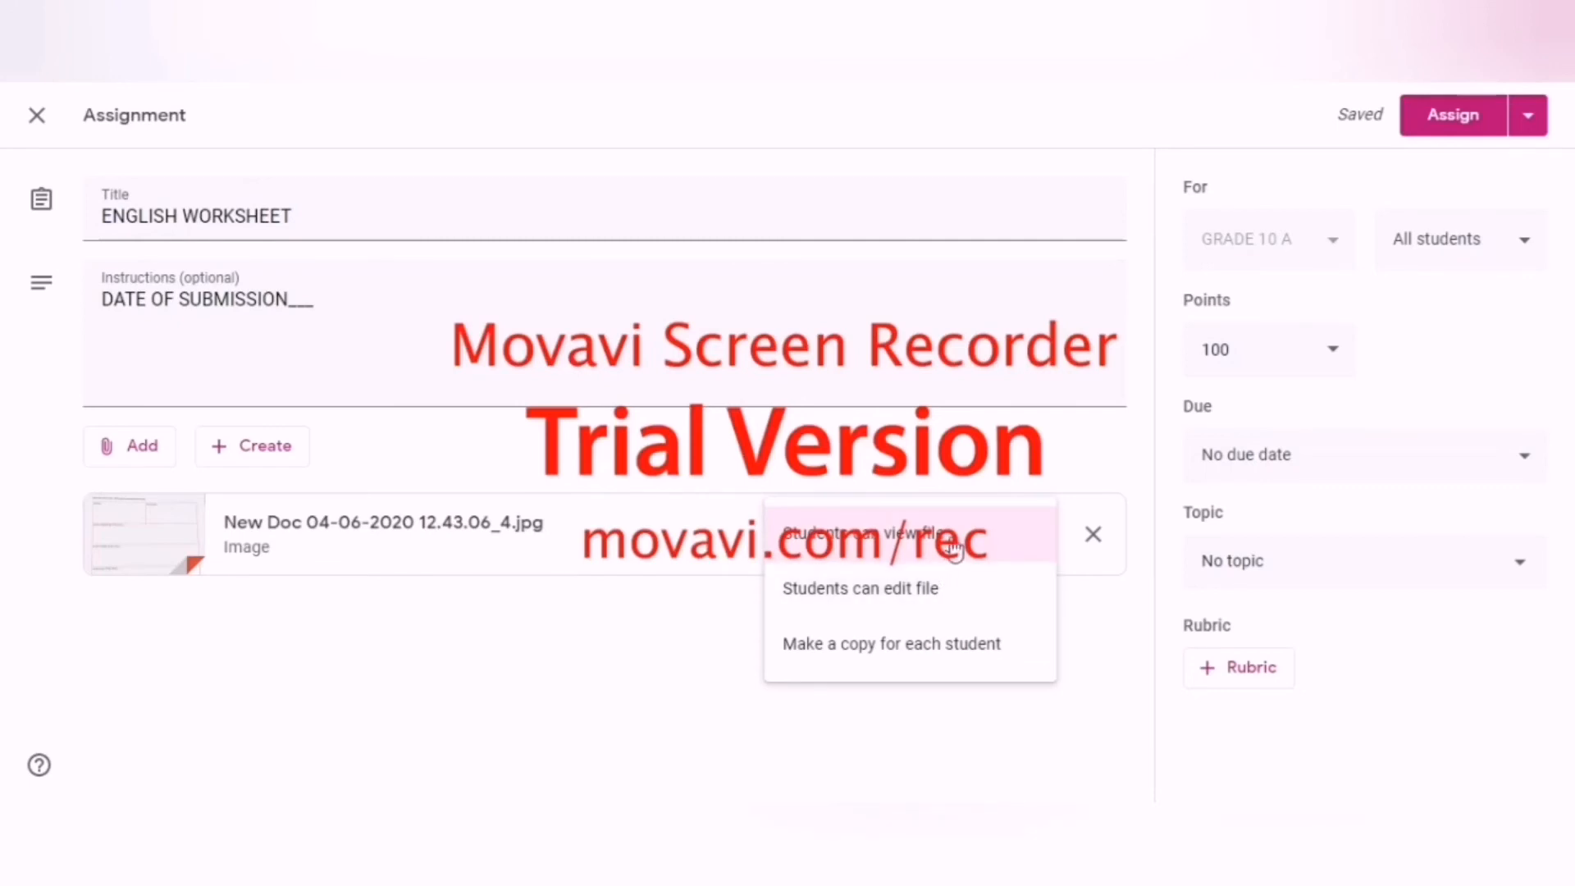
left_click(943, 599)
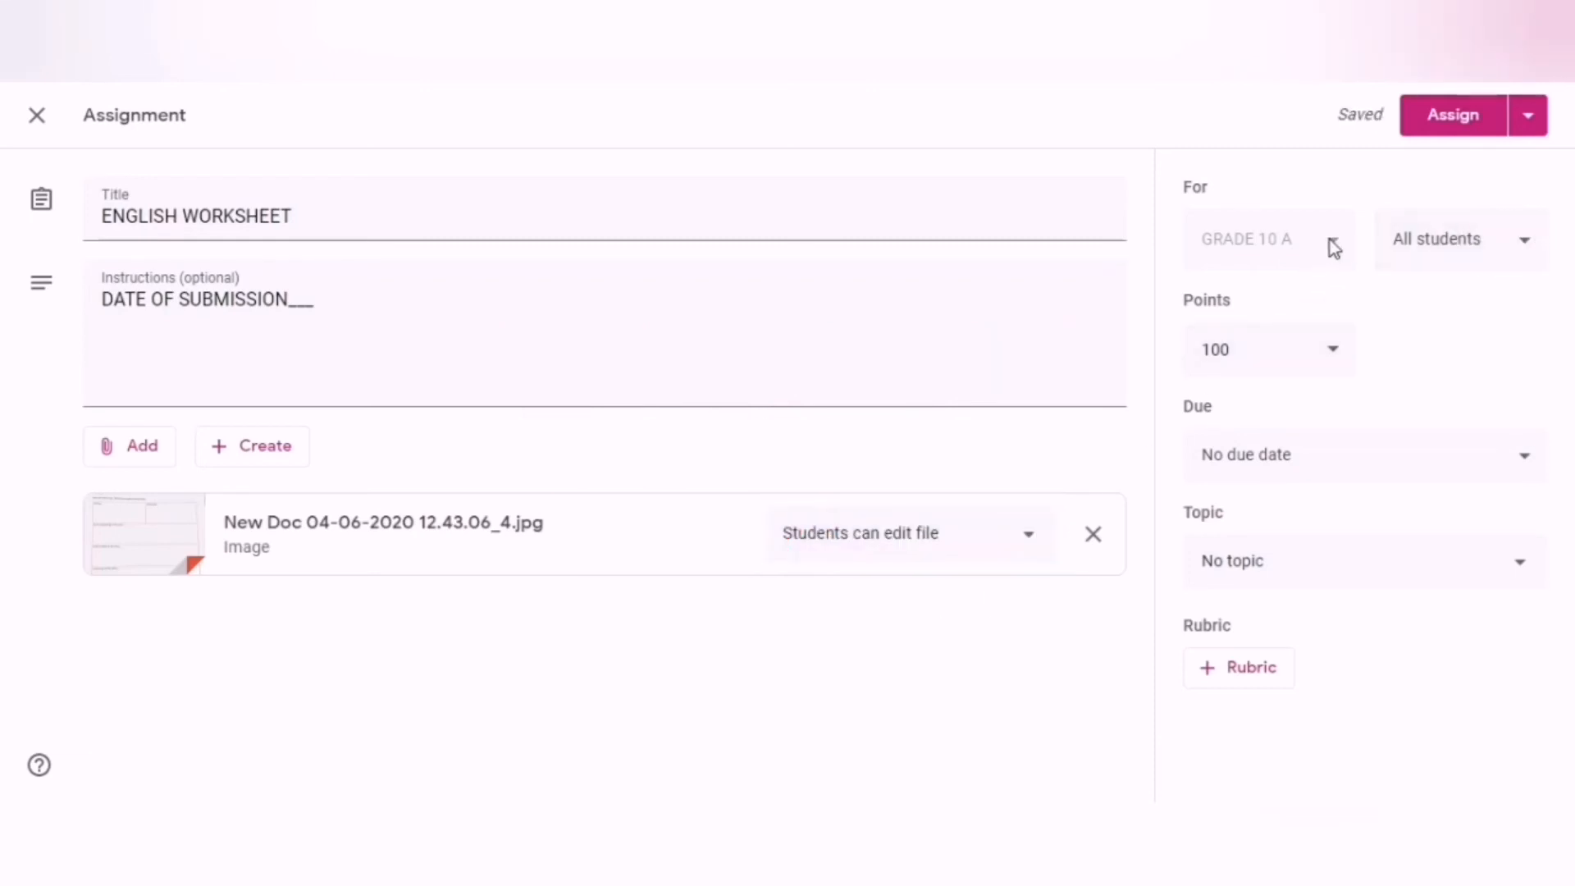
left_click(1335, 354)
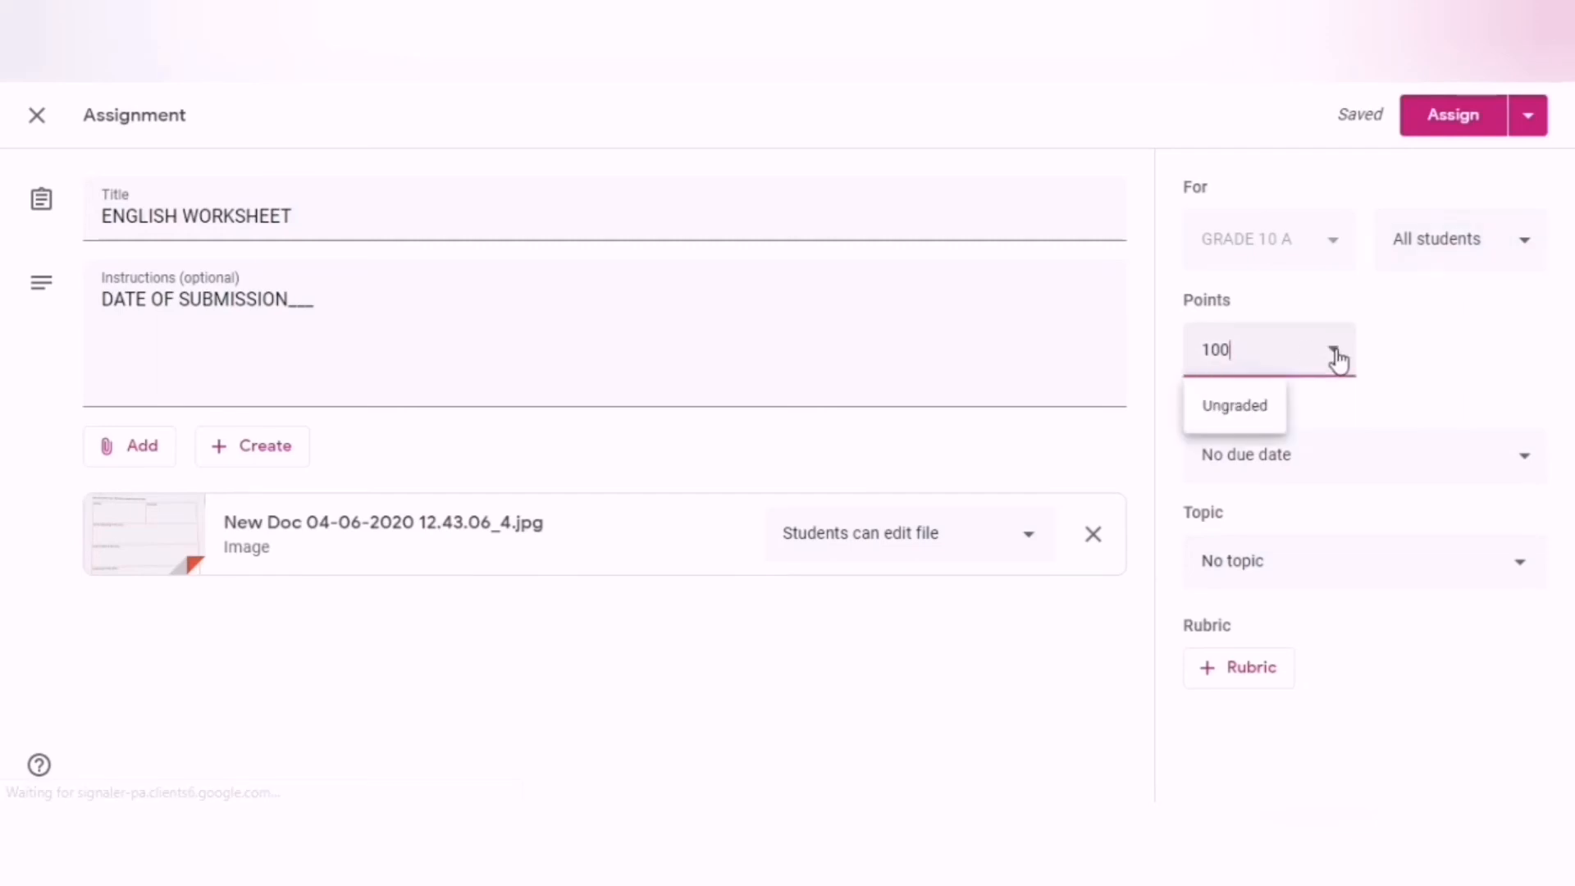
left_click(1382, 336)
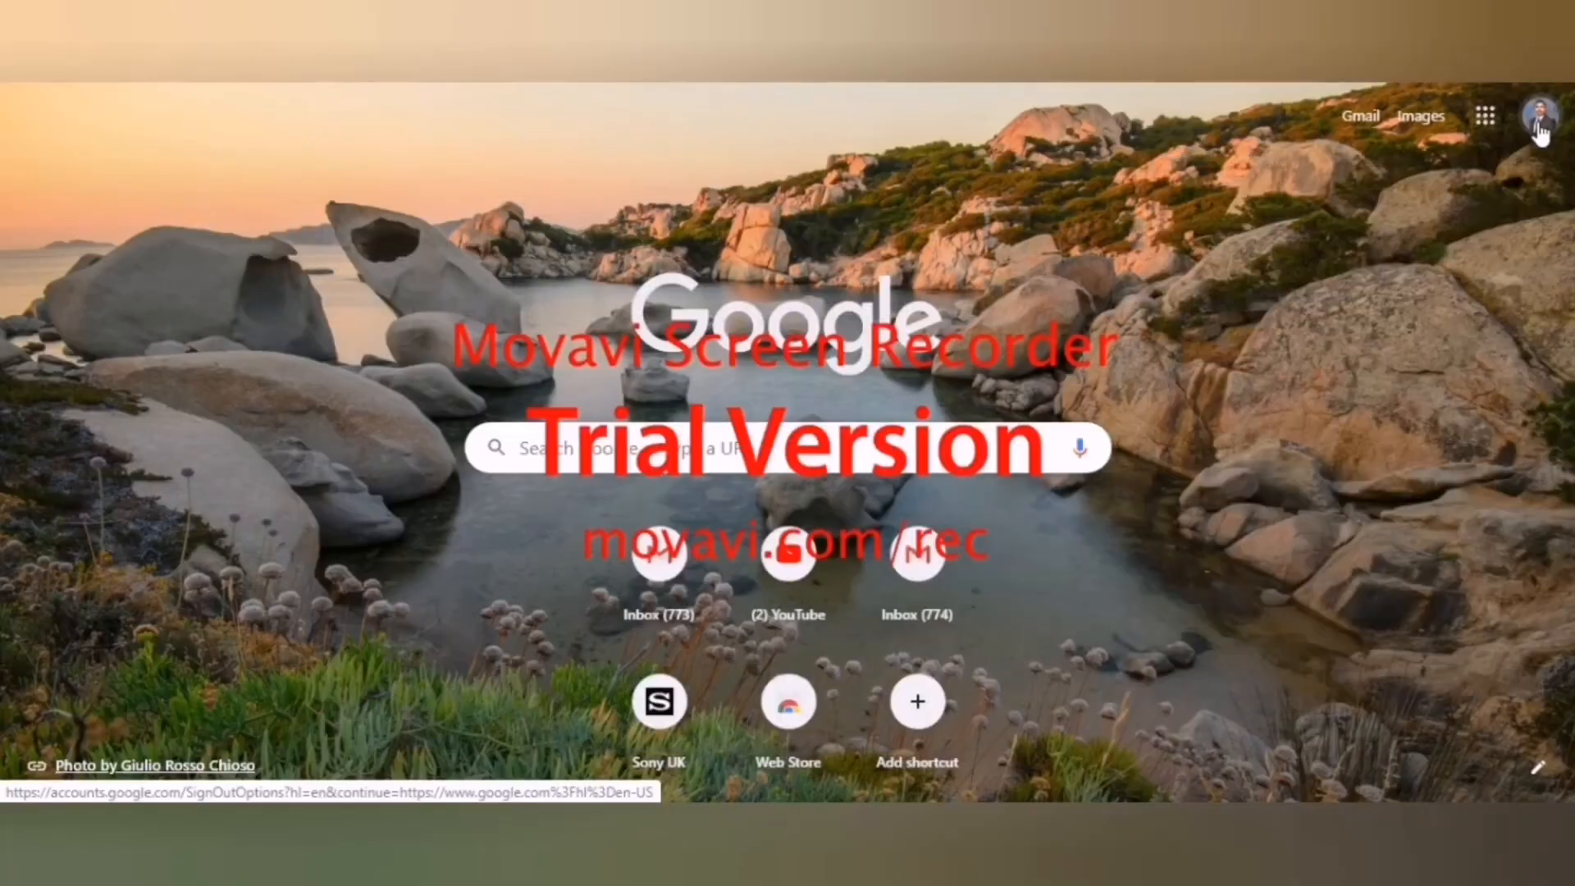
Open Google Classroom from the Google apps list on the student's browser start page.
left_click(1485, 119)
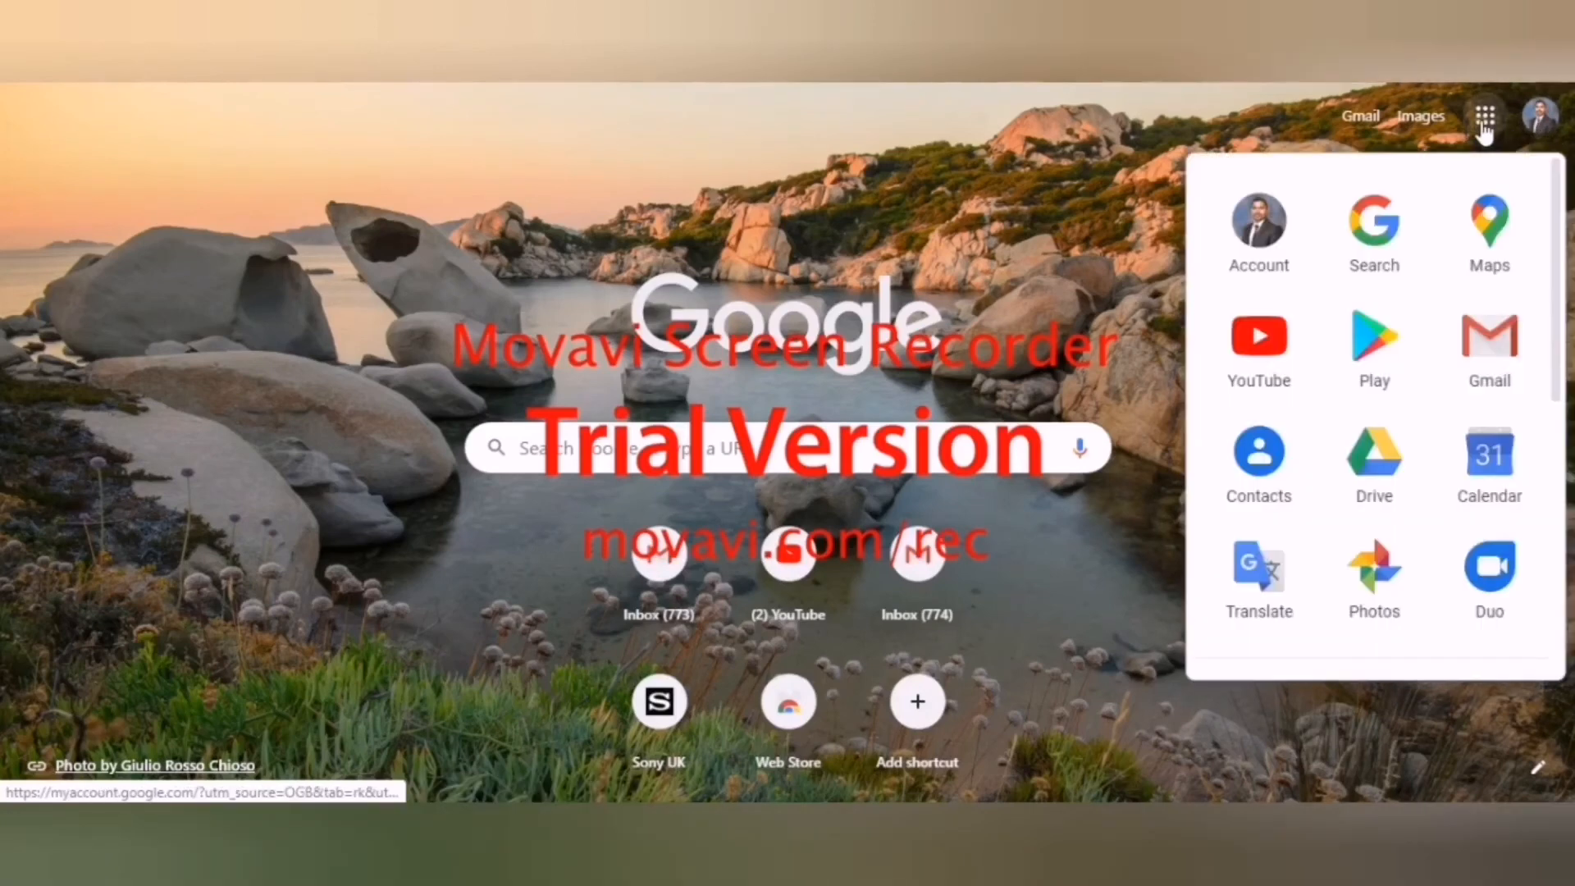
scroll(1440, 426, "down", 2)
scroll(1439, 427, "down", 4)
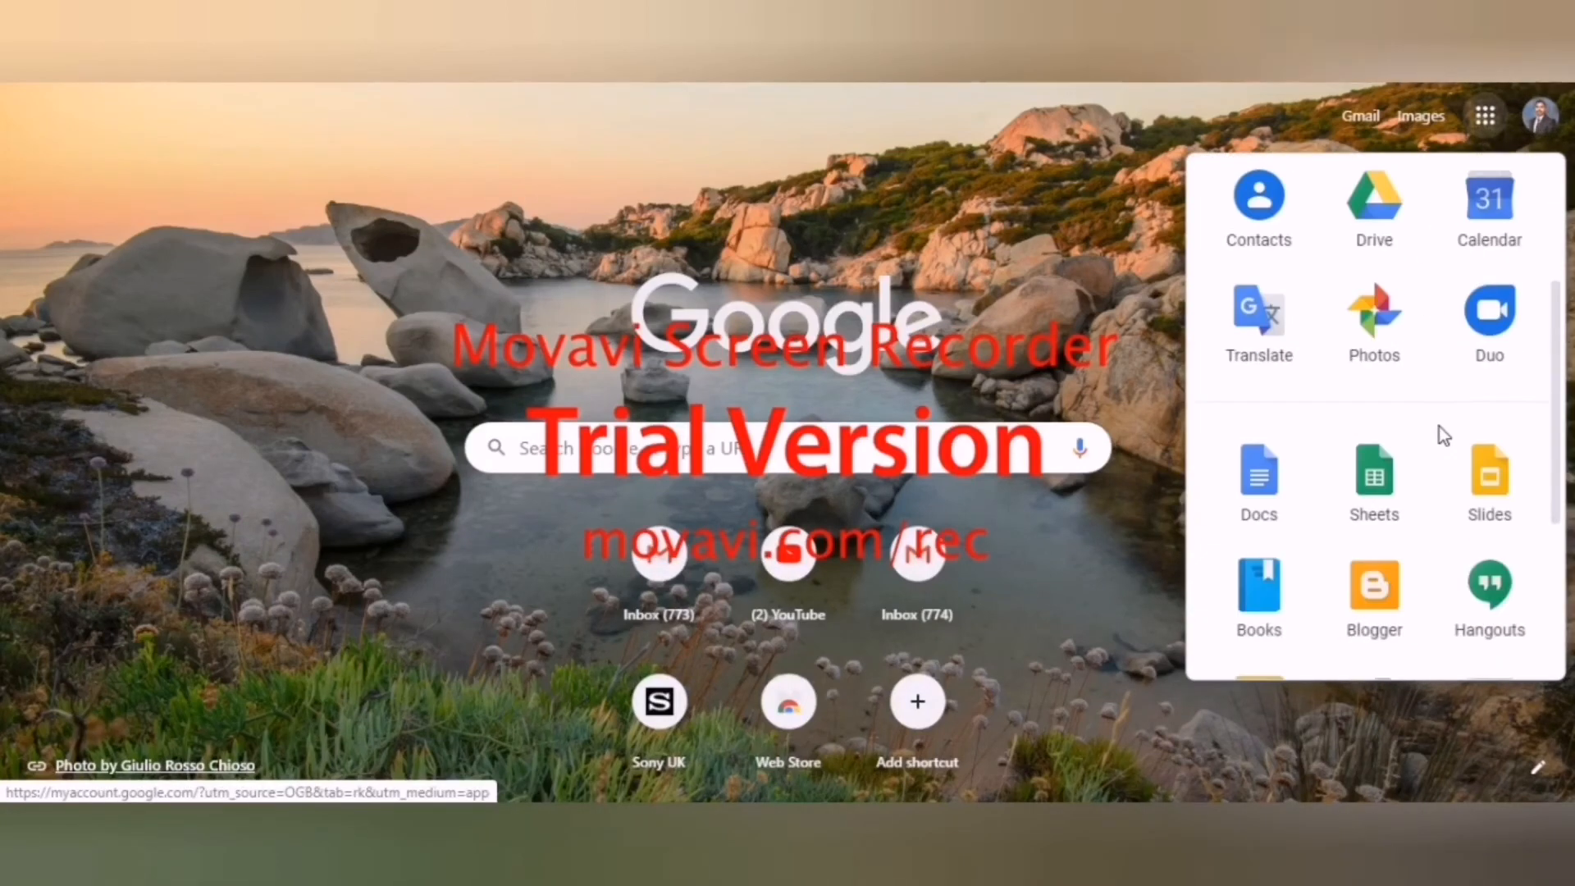
left_click(1491, 502)
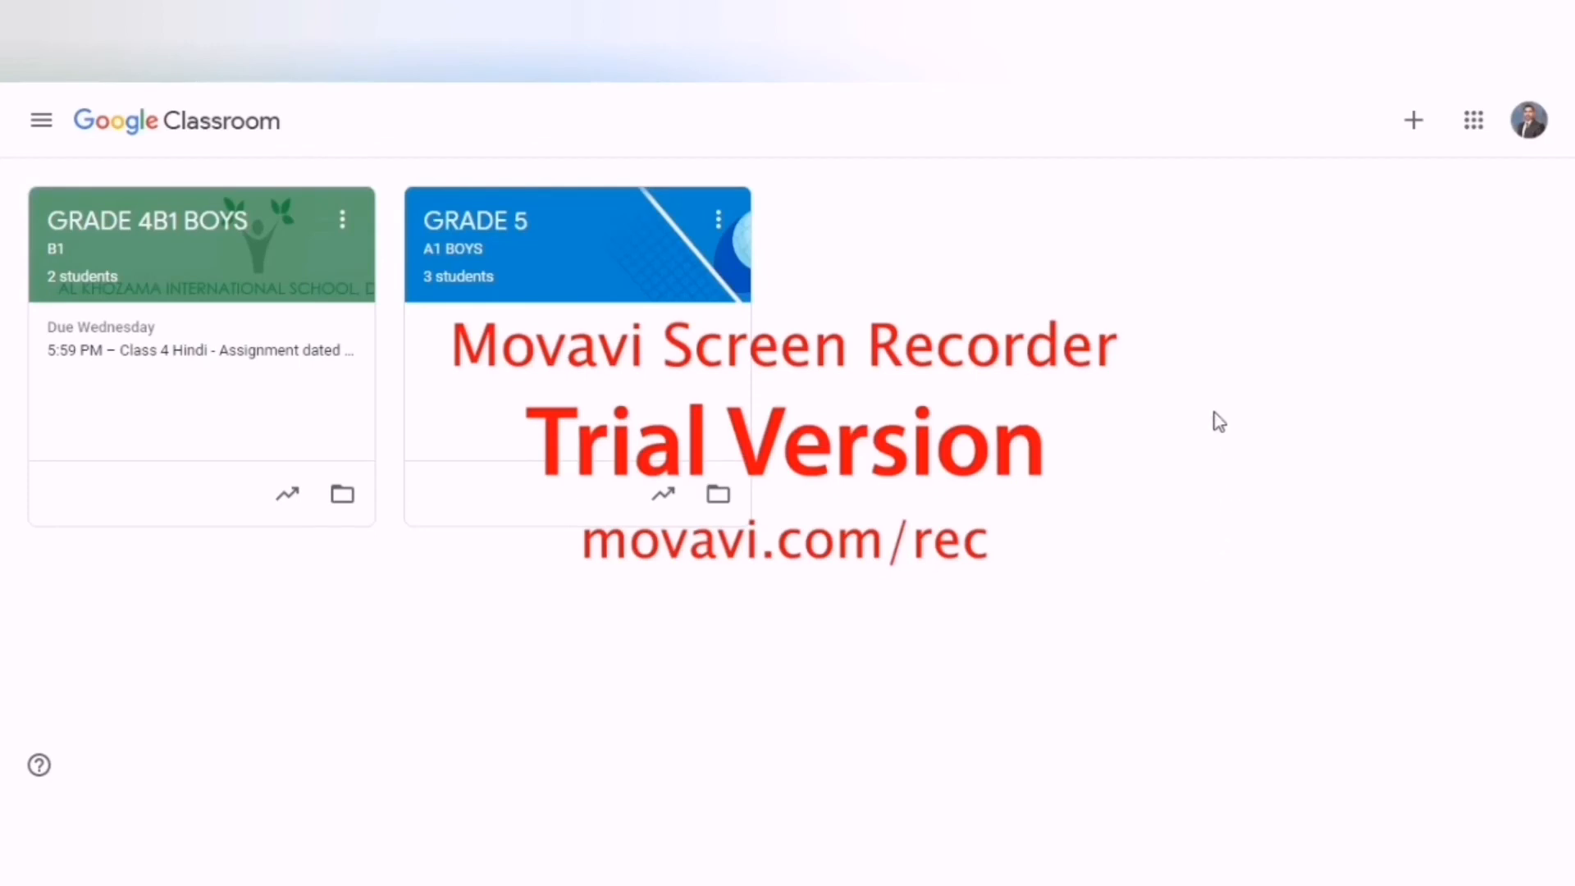
Join the GRADE 10 class as a student by pasting the class code.
left_click(1409, 124)
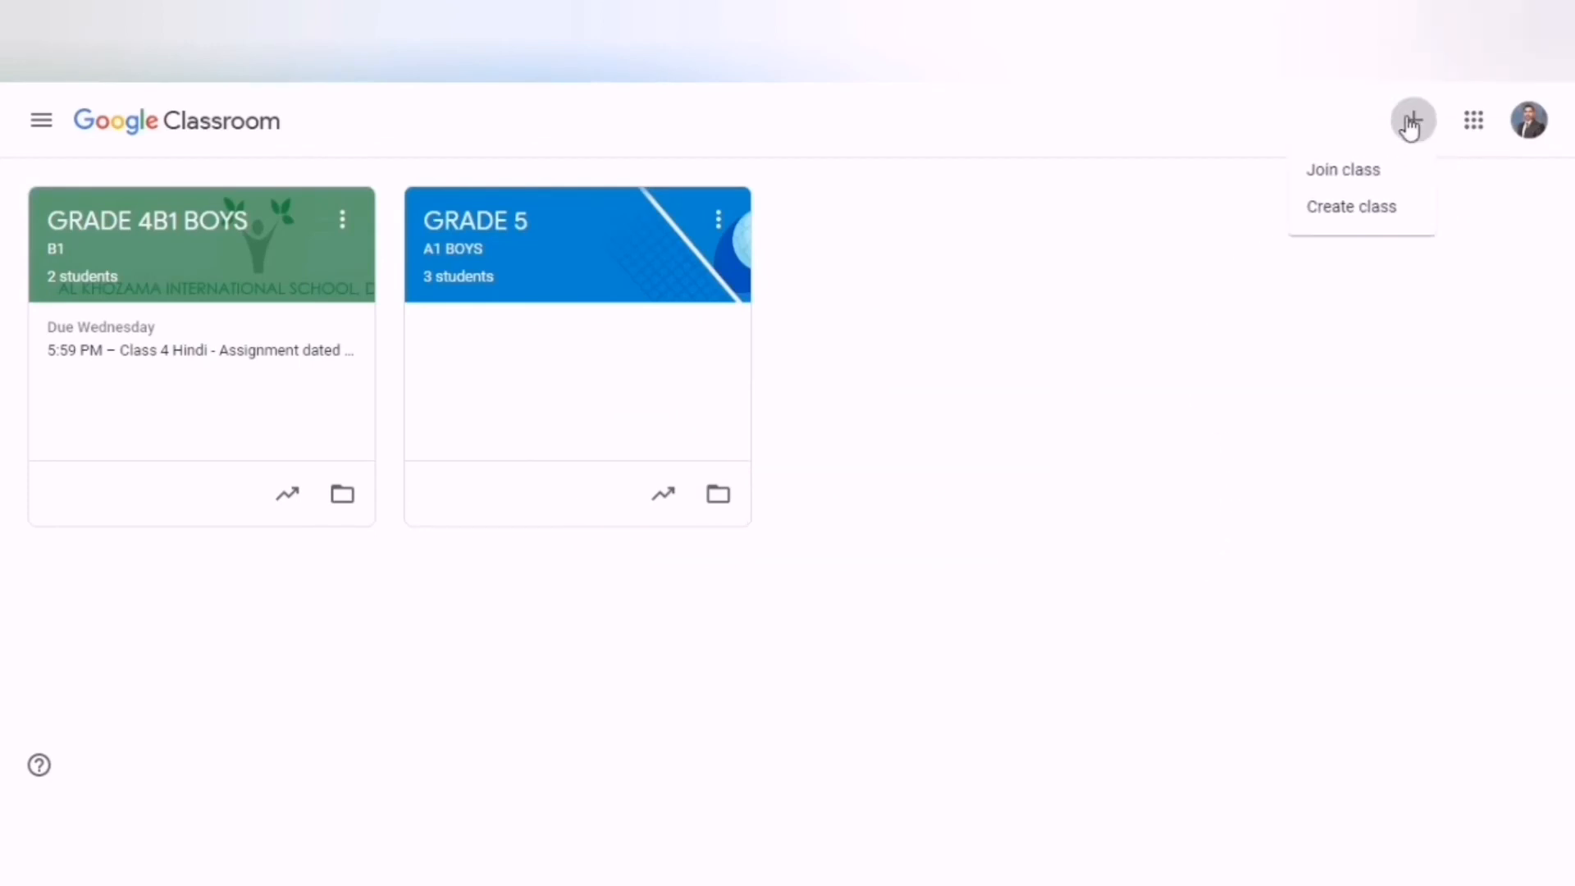
left_click(1347, 174)
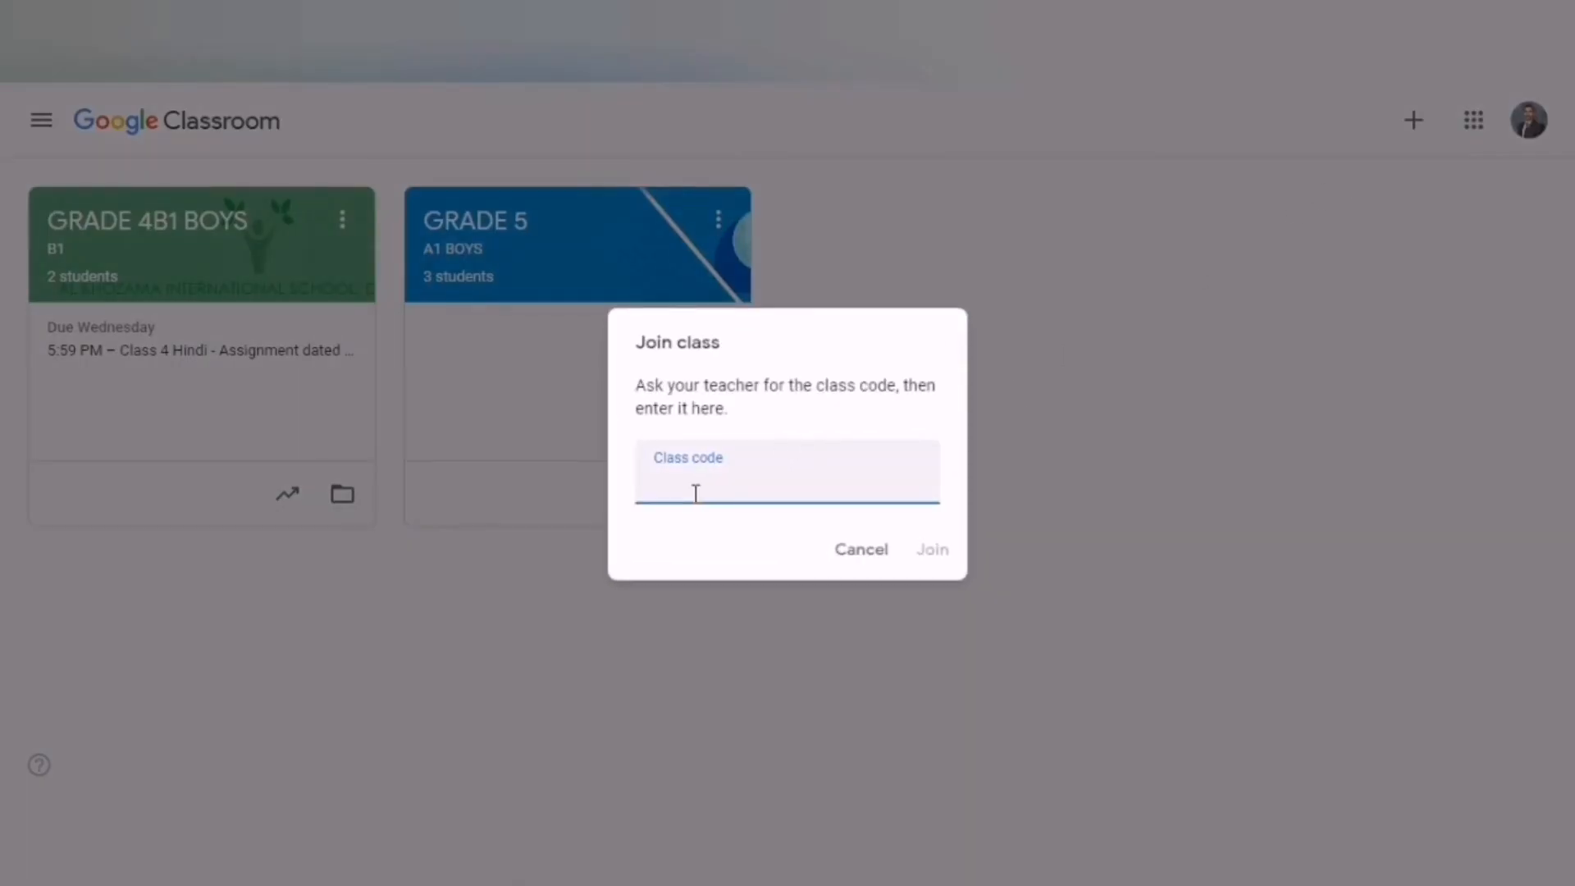
right_click(695, 493)
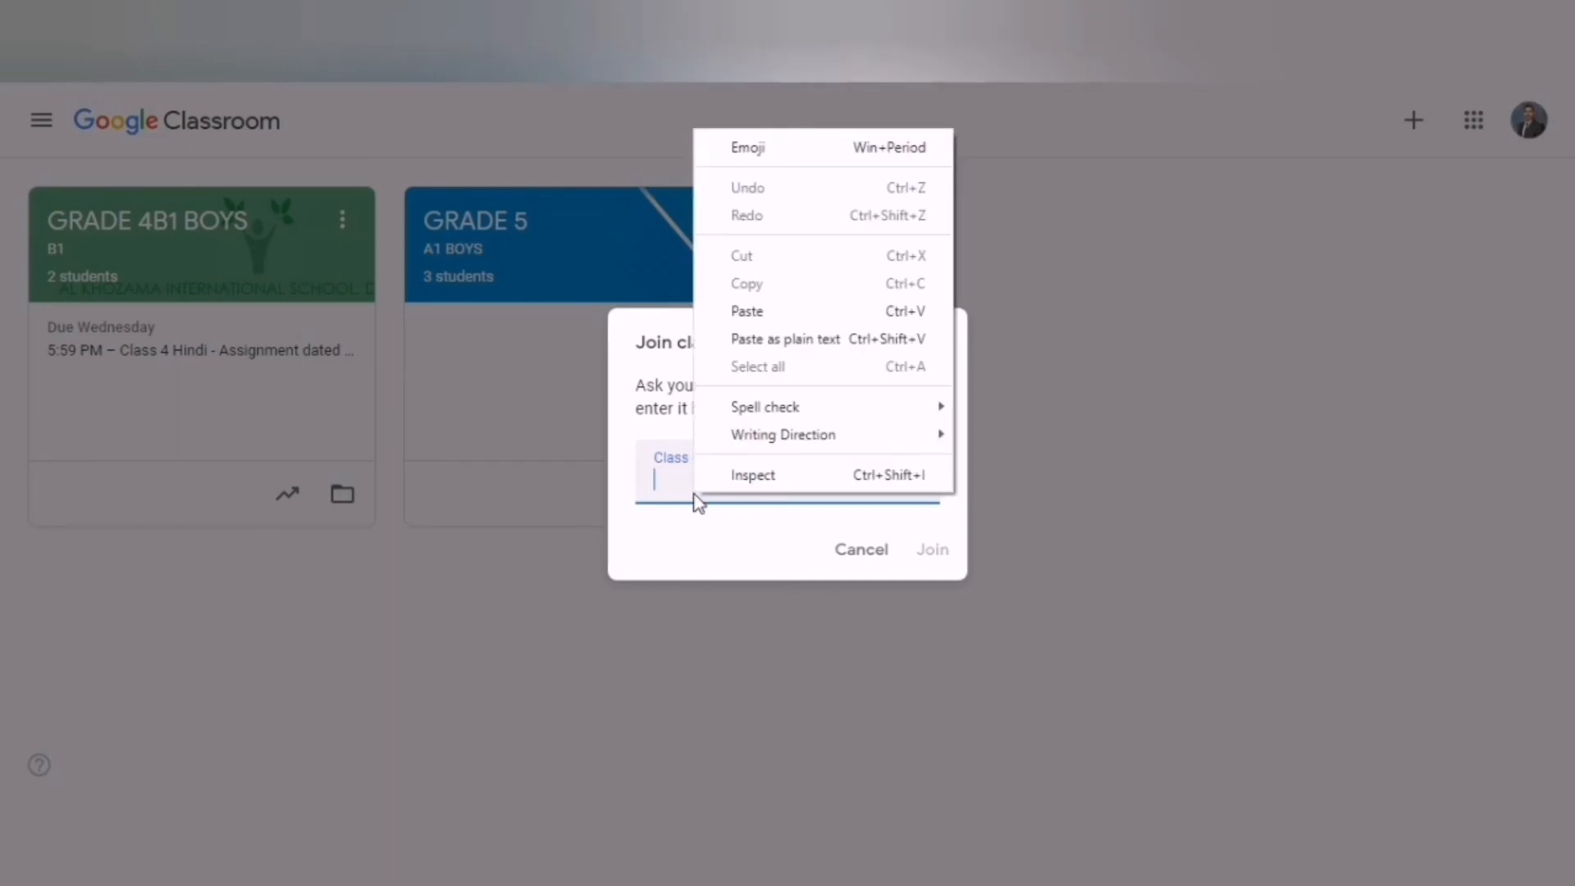
left_click(756, 312)
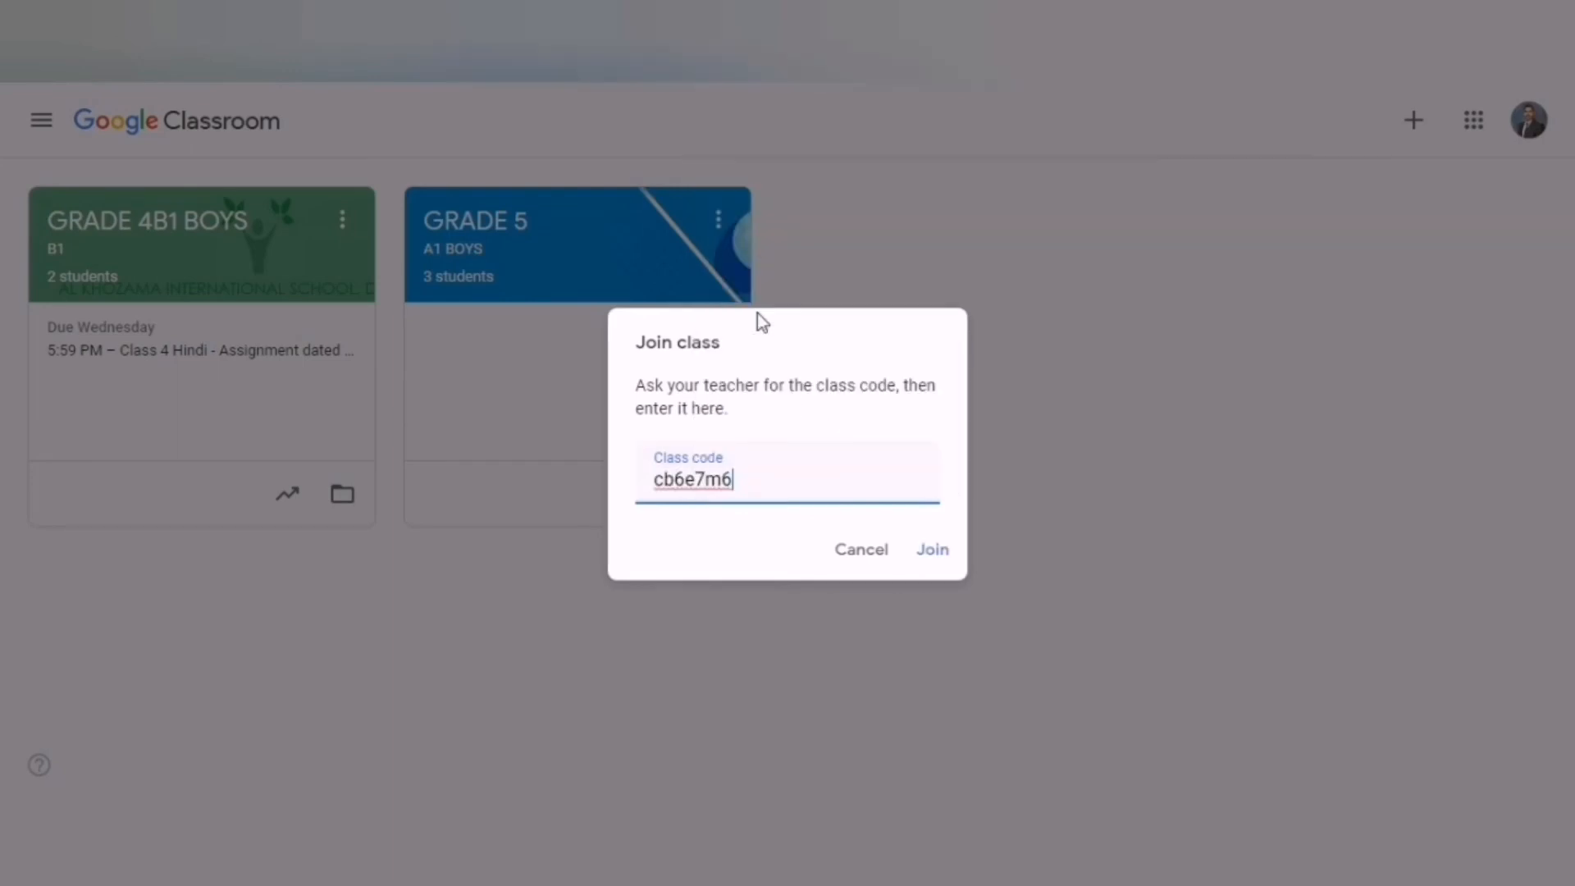
left_click(933, 551)
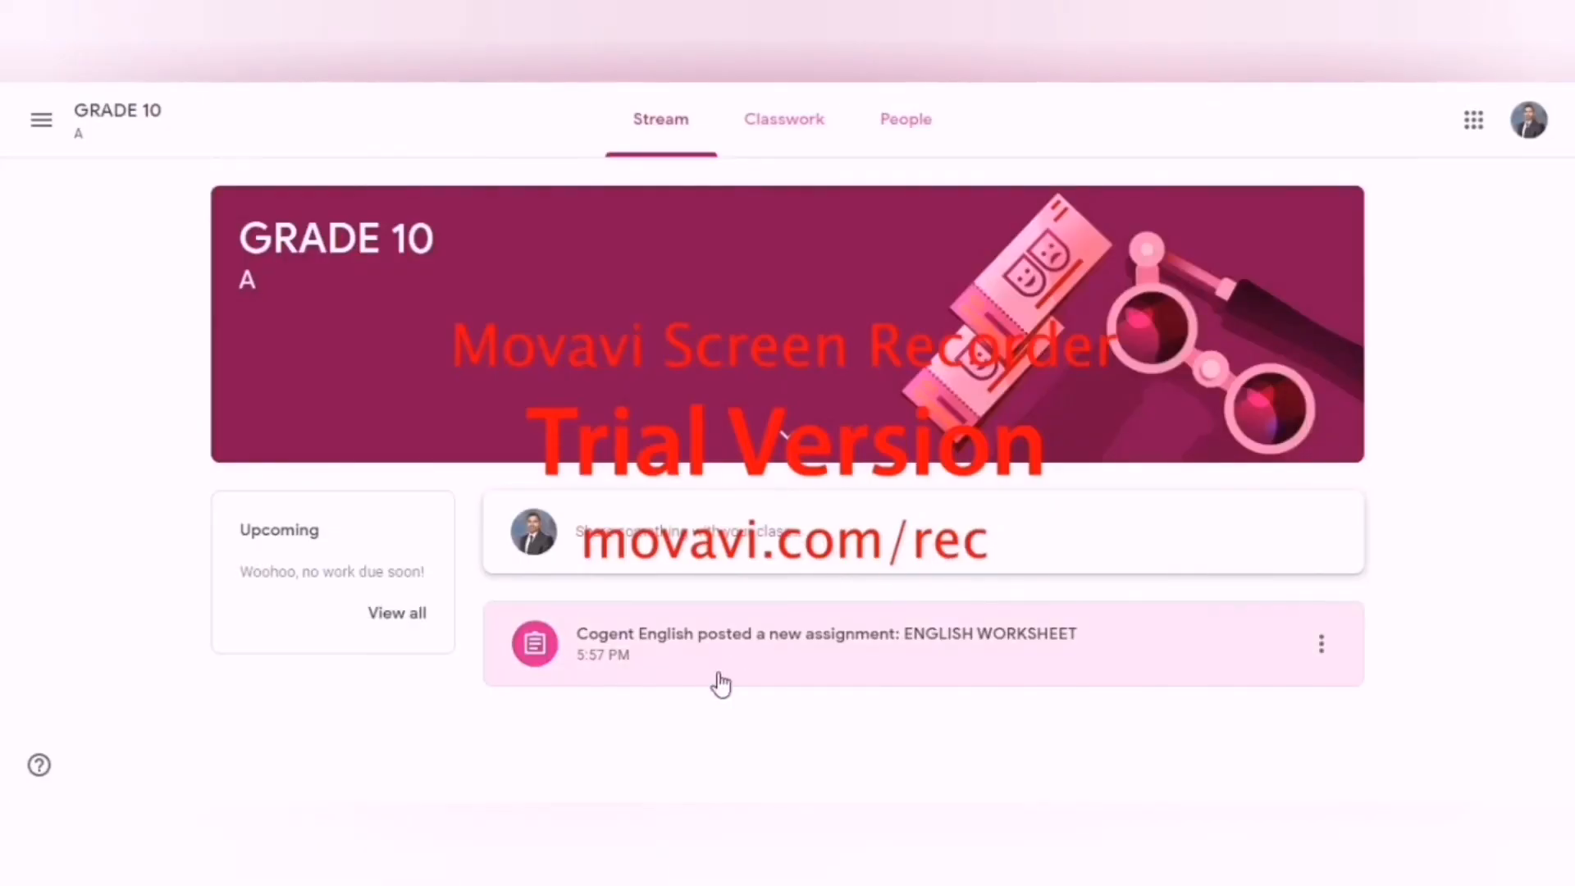
Open the ENGLISH WORKSHEET assignment from the class stream and view the options for adding student work.
left_click(873, 632)
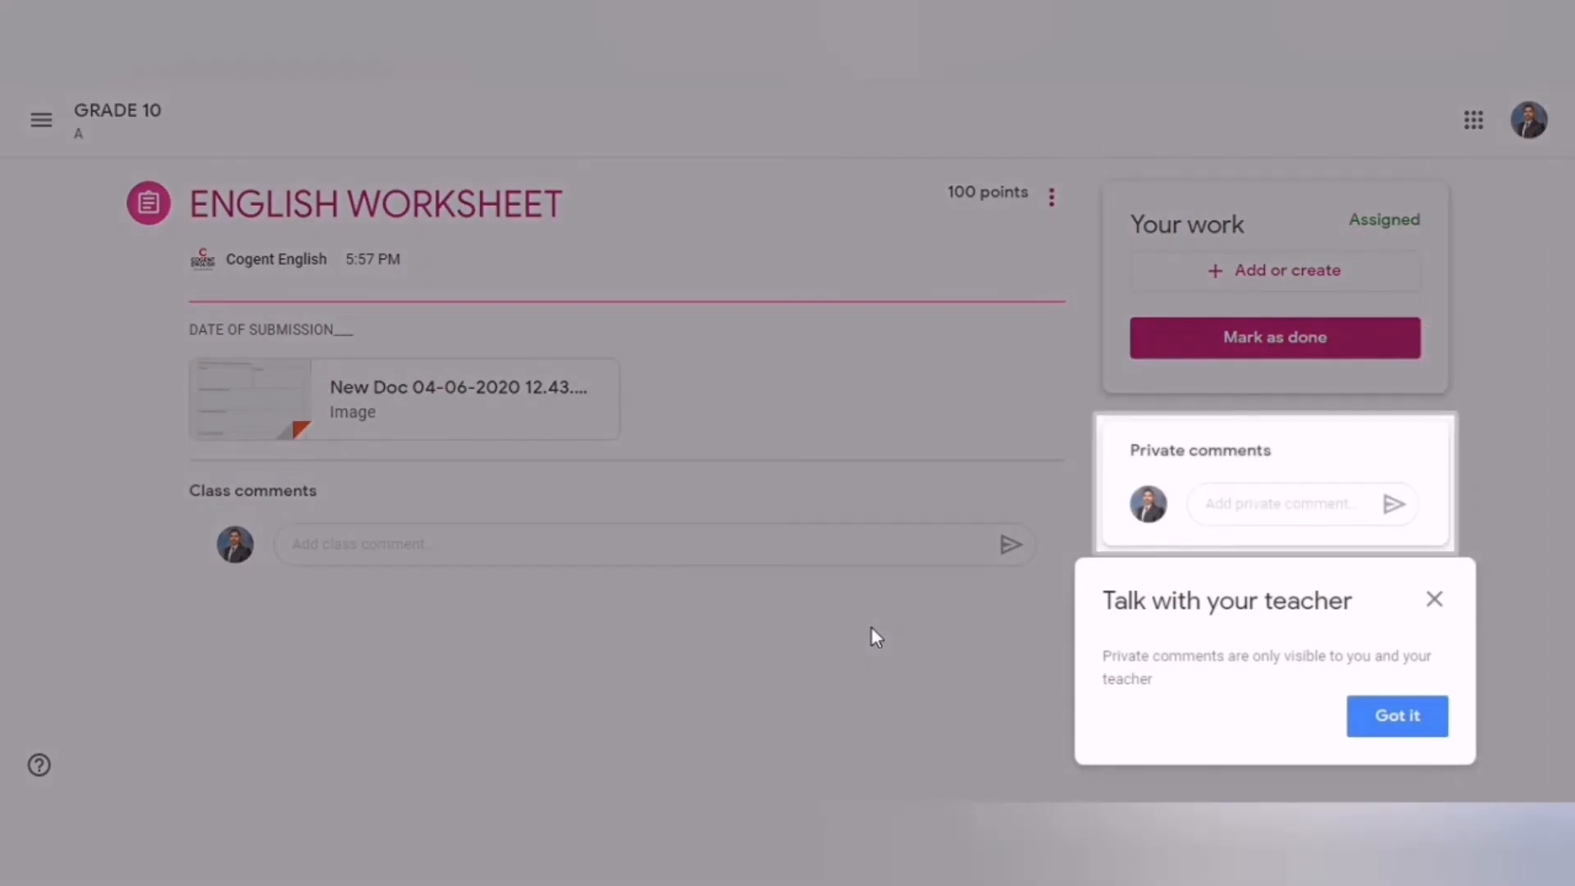
left_click(1395, 714)
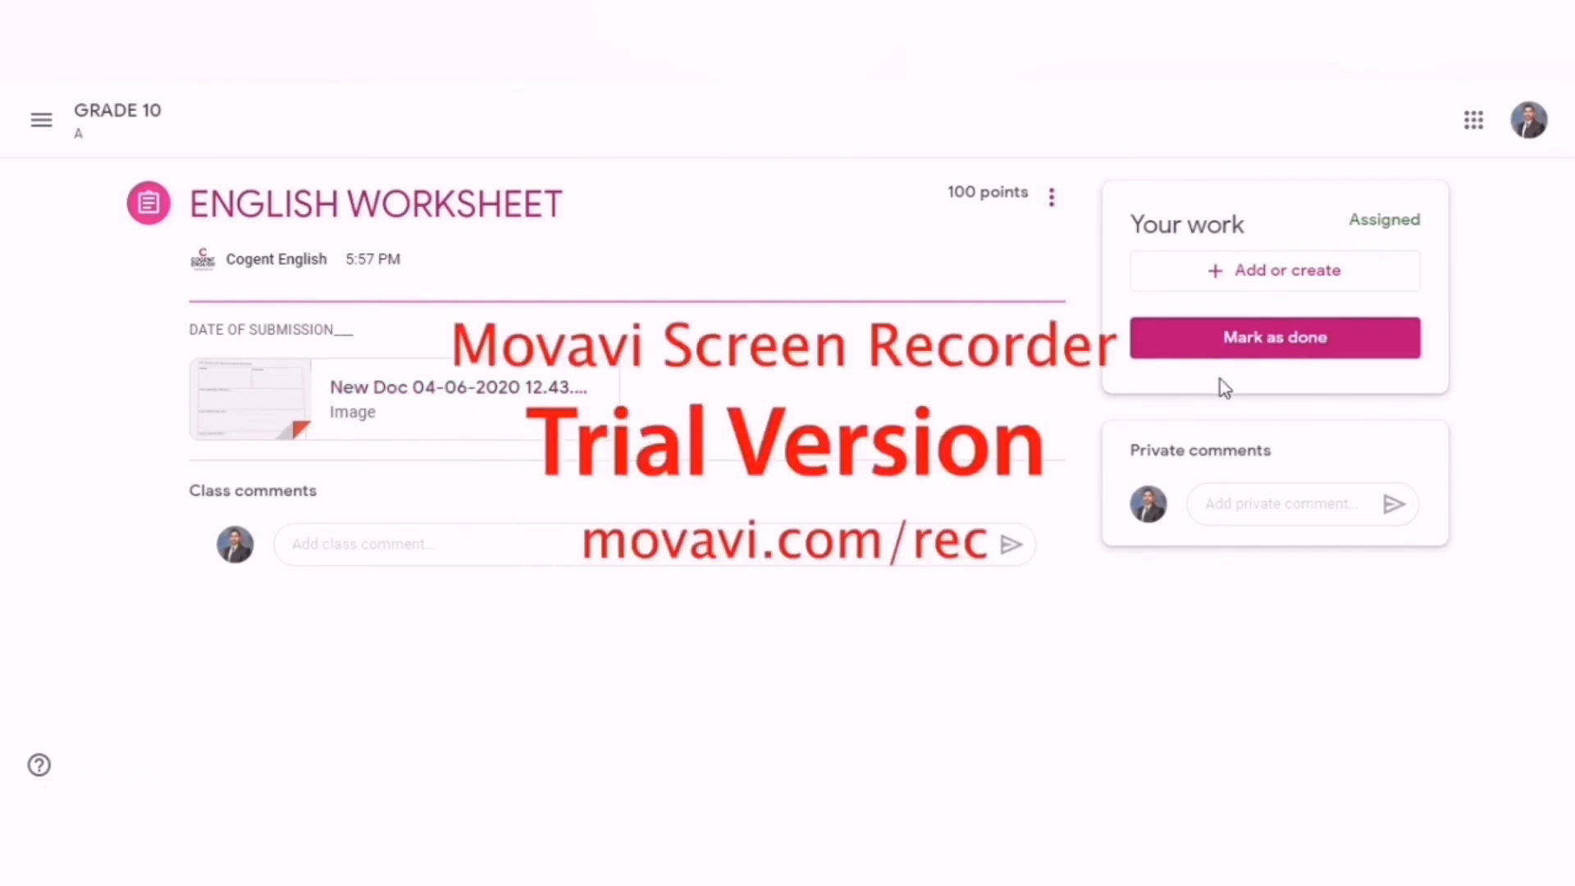
left_click(1261, 280)
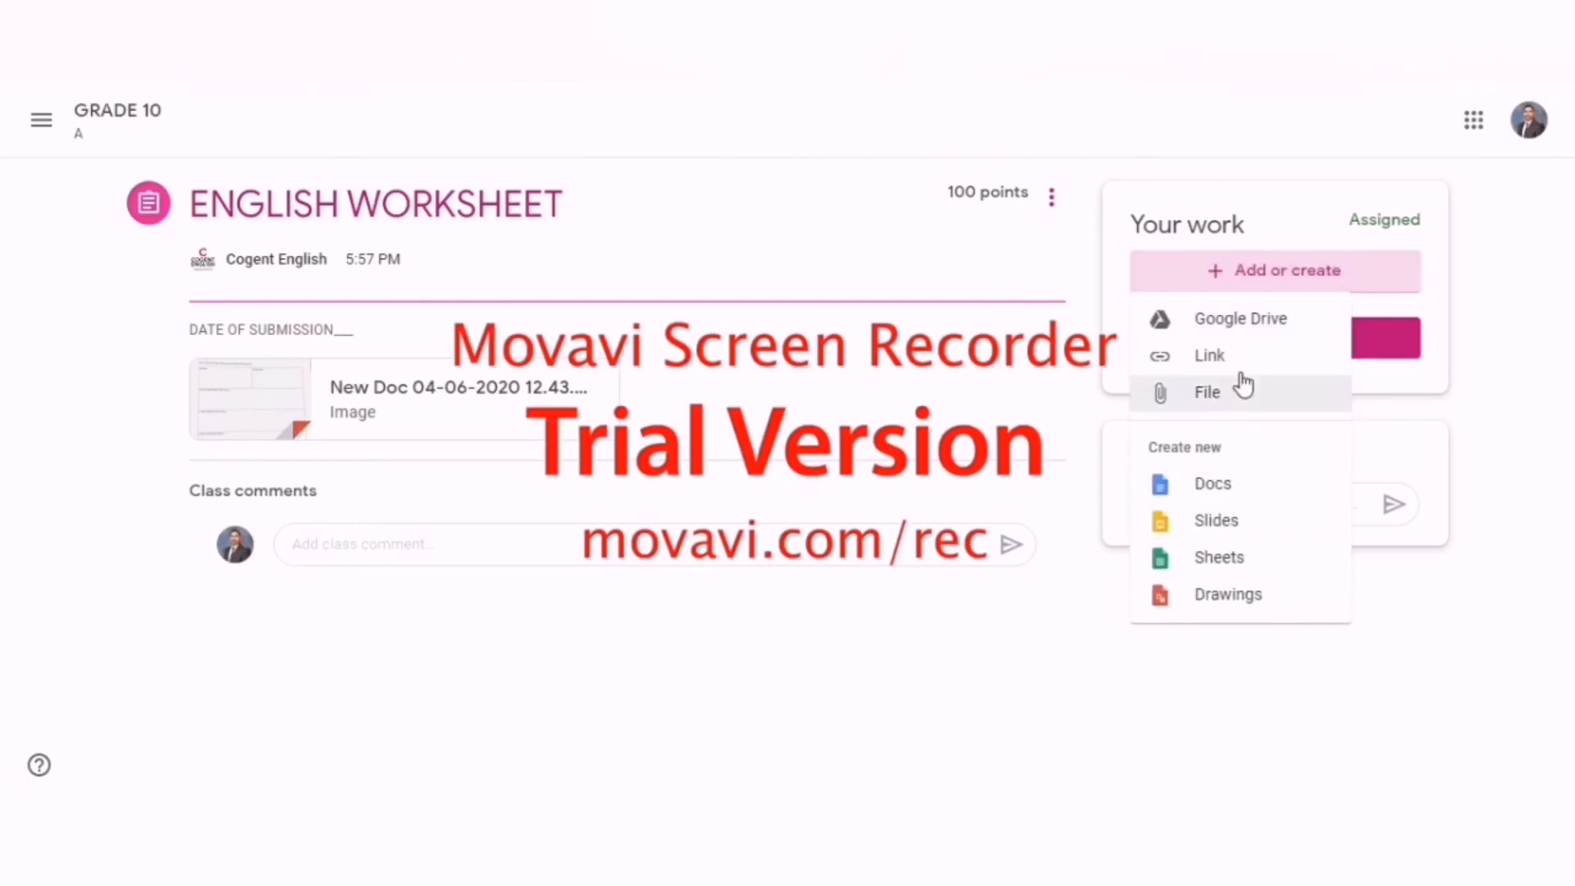
left_click(1048, 279)
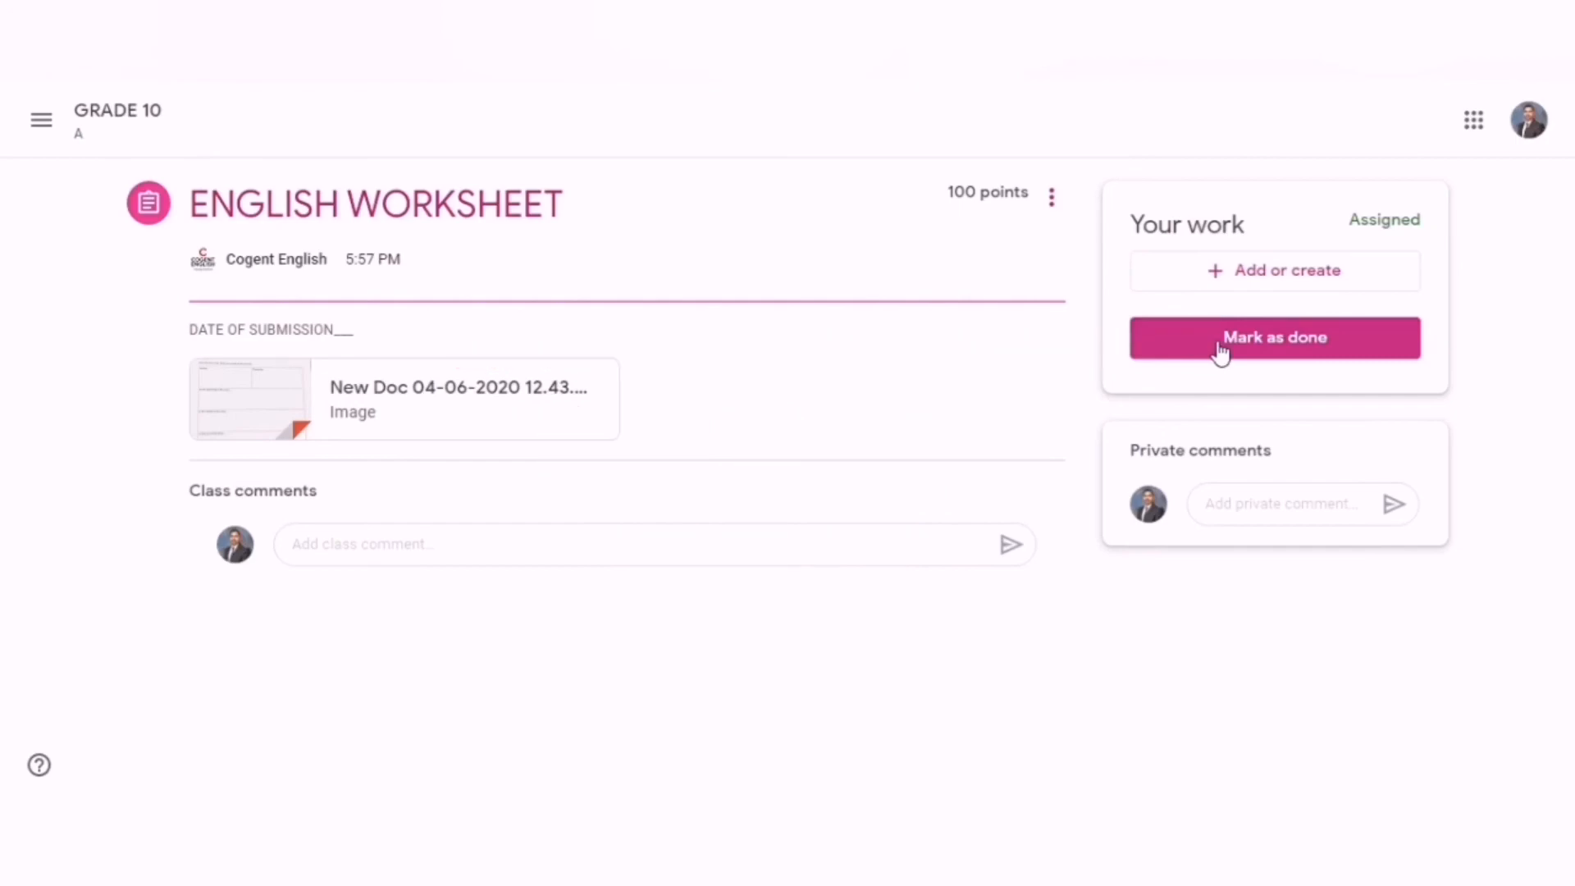